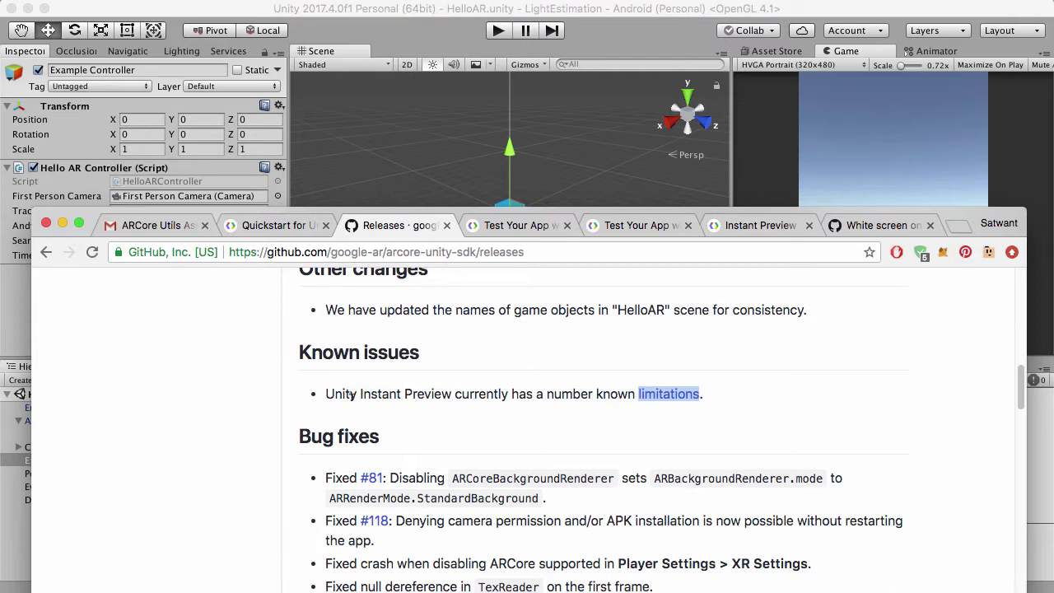
# - Follow the release notes' 'limitations' link to the ARCore Instant Preview Limitations section
pyautogui.click(708, 13)
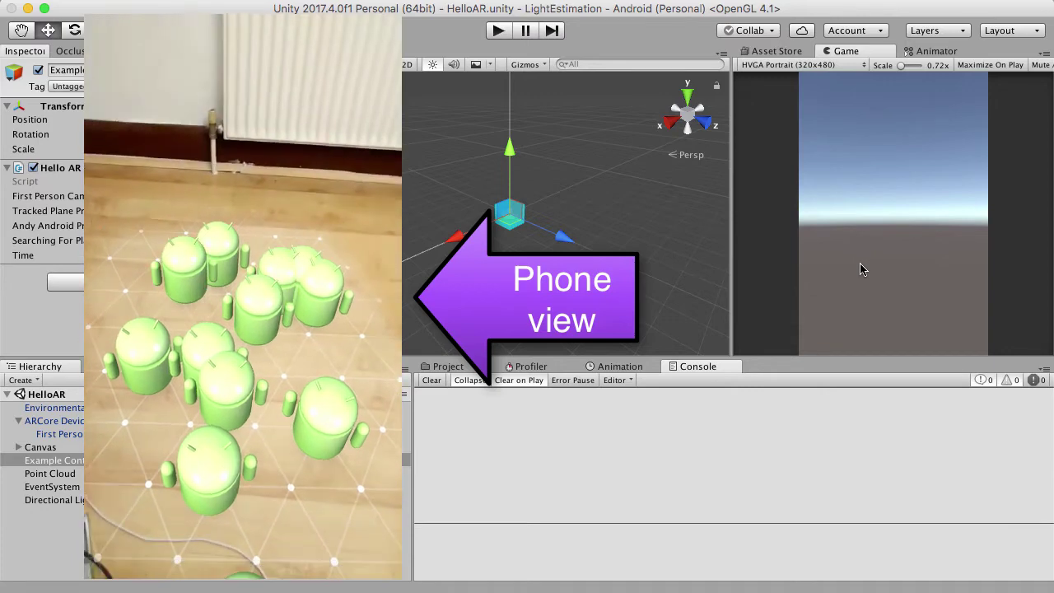
pyautogui.press('super+Tab')
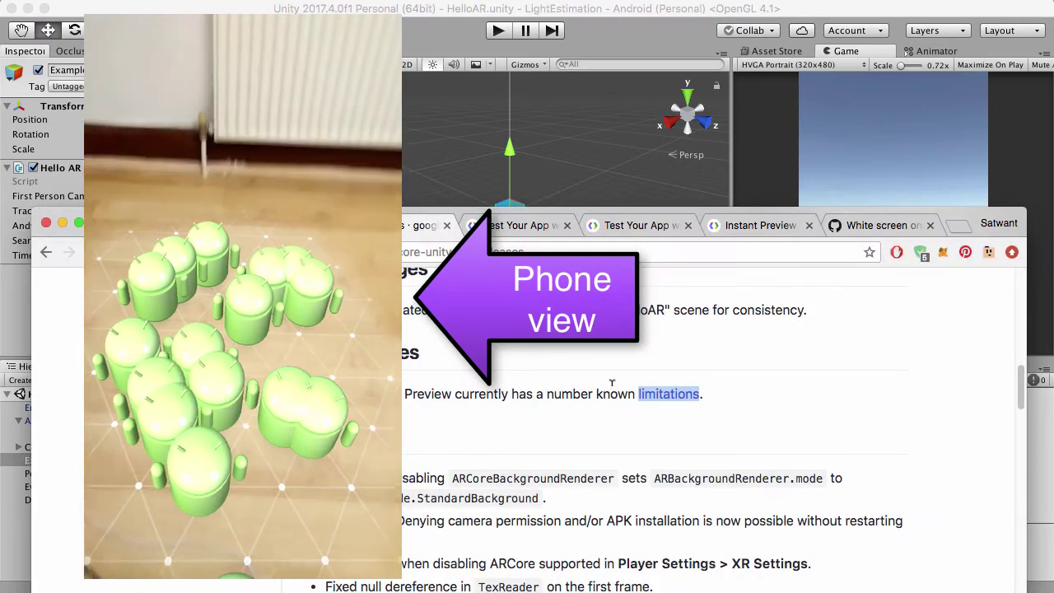
pyautogui.click(612, 383)
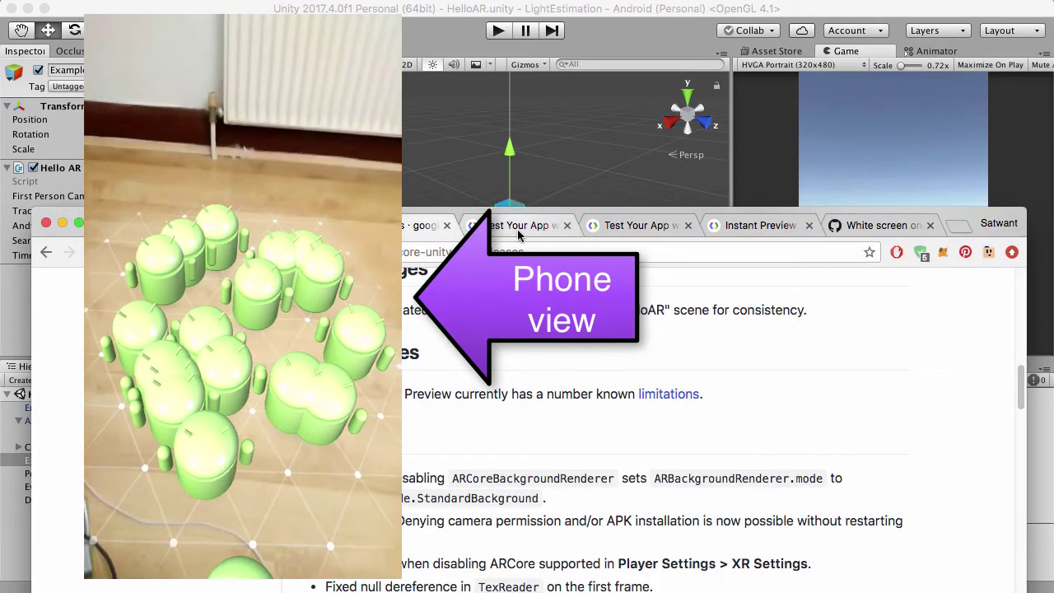
pyautogui.click(405, 225)
pyautogui.rightClick(666, 394)
pyautogui.press('Escape')
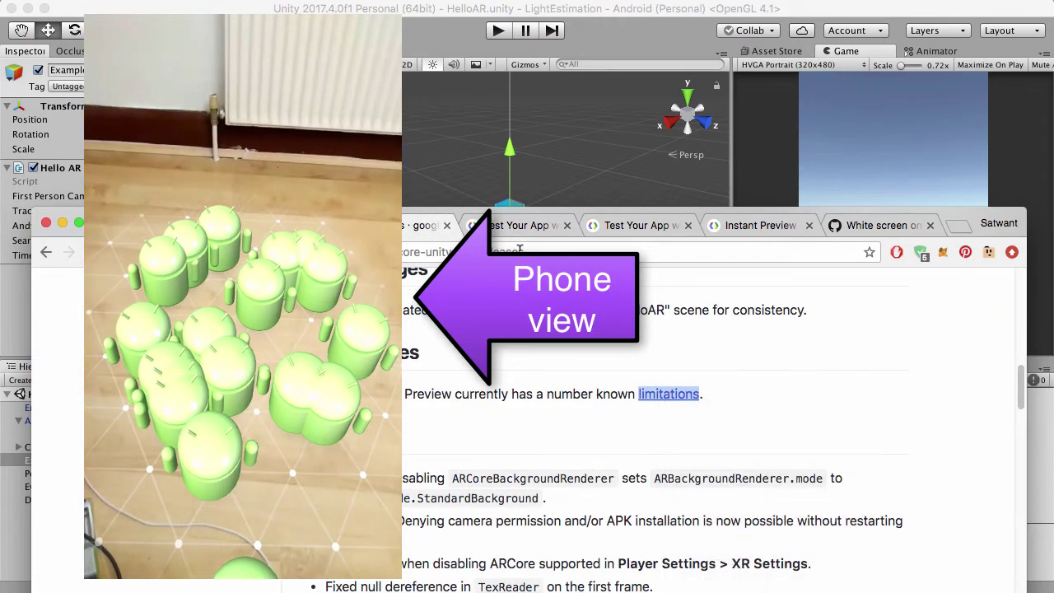
pyautogui.click(478, 234)
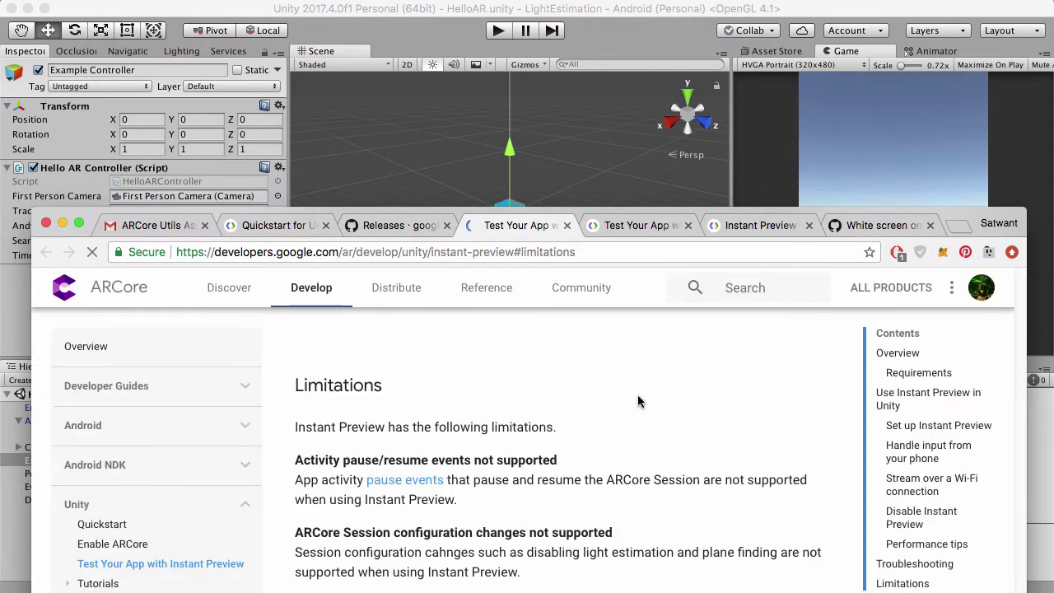
# - Read the Limitations list down to the Unity UI event system and screen auto-rotation bullets
pyautogui.scroll(-1, 718, 468)
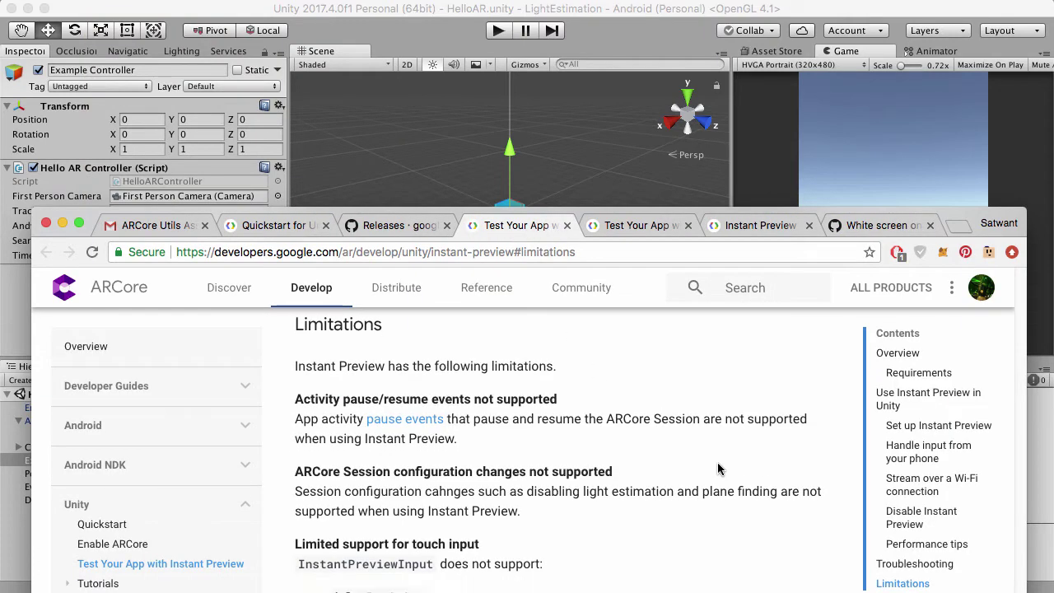
pyautogui.scroll(-1, 556, 455)
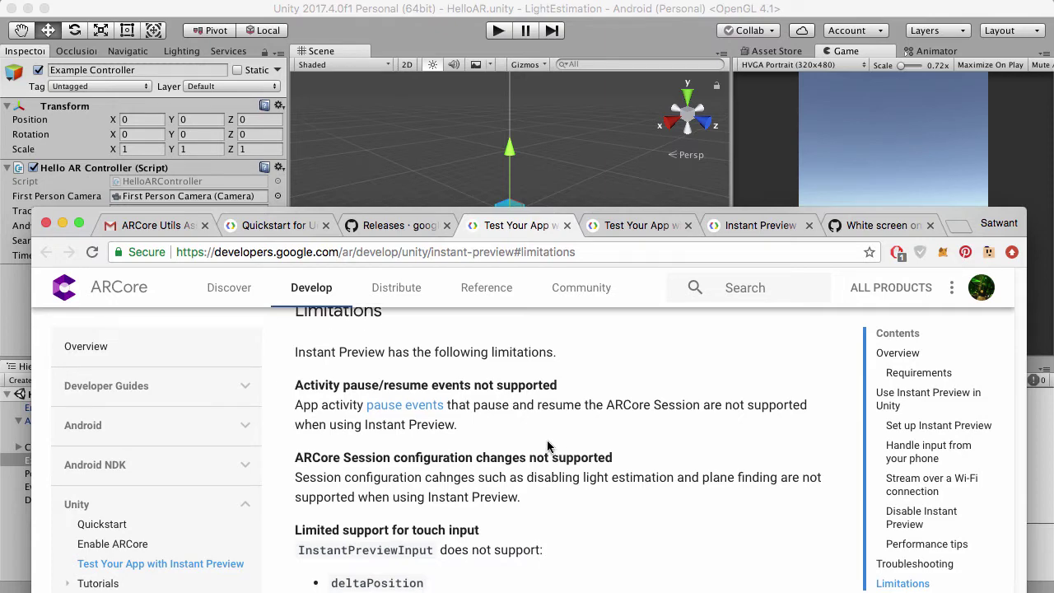
pyautogui.scroll(-5, 548, 446)
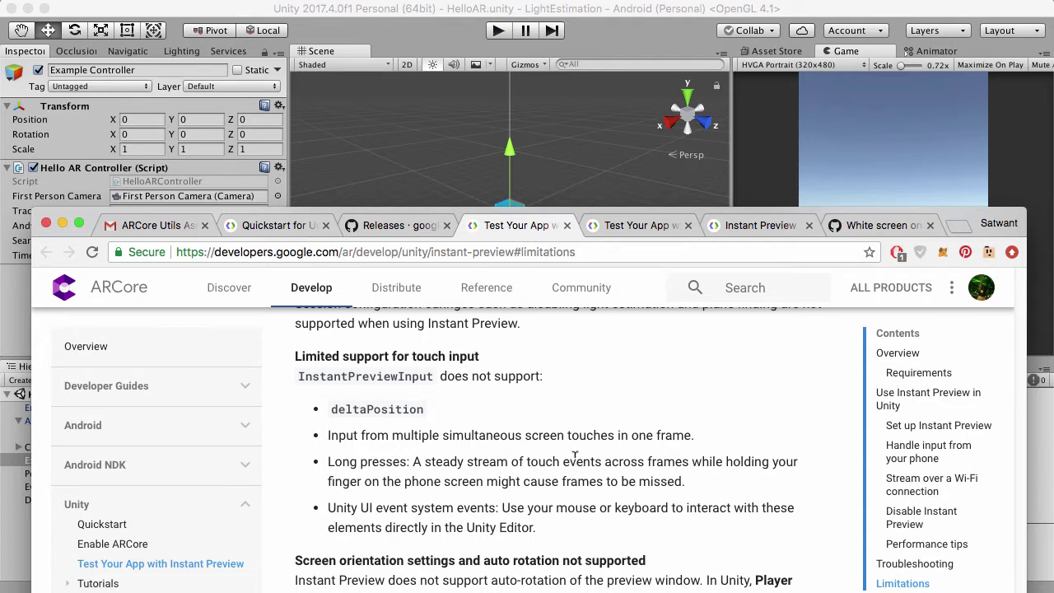
pyautogui.scroll(-3, 574, 458)
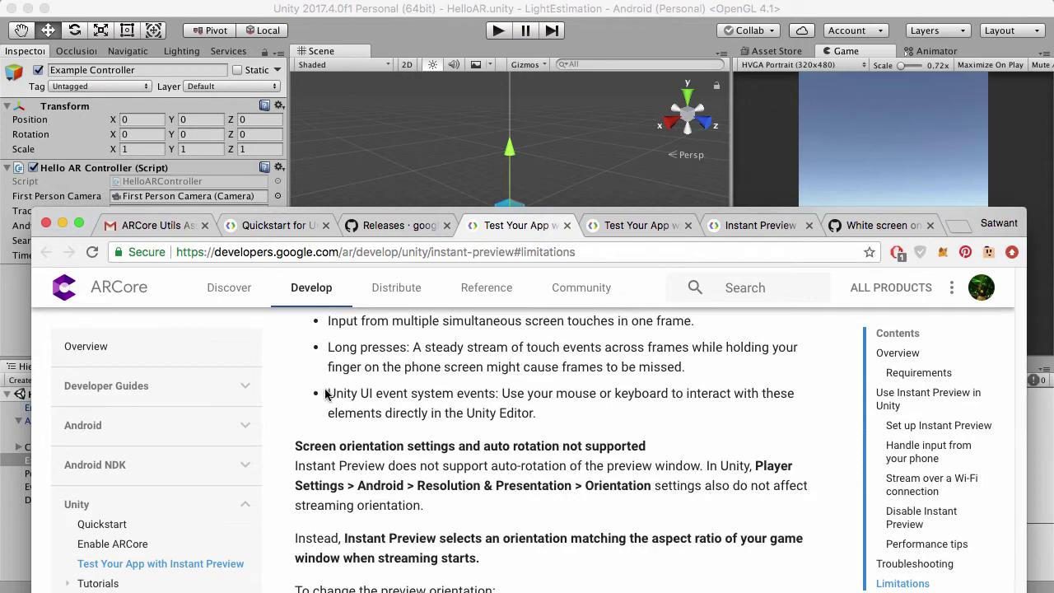
pyautogui.tripleClick(361, 405)
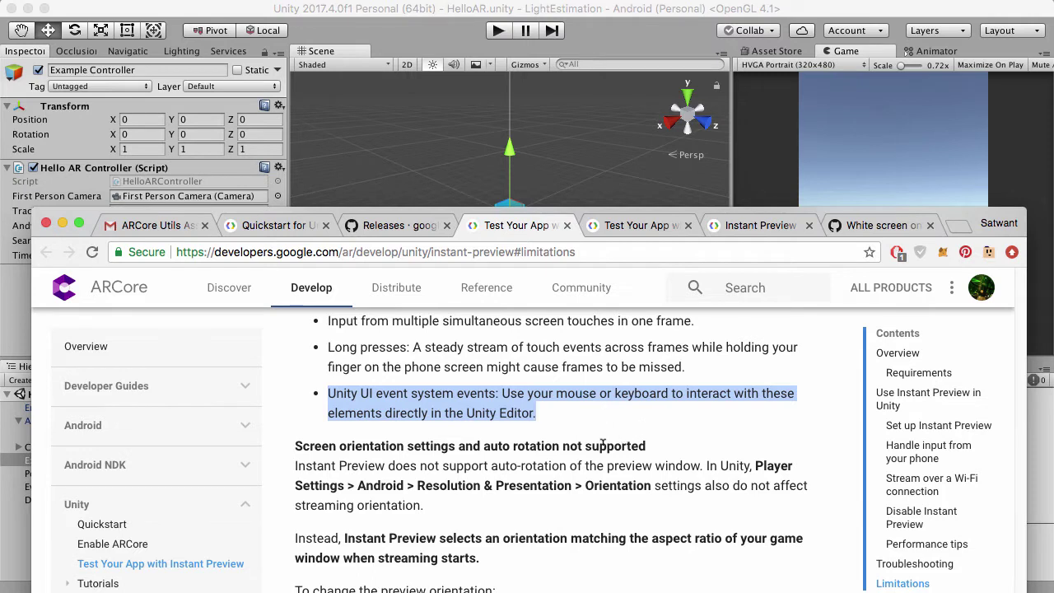
pyautogui.click(560, 419)
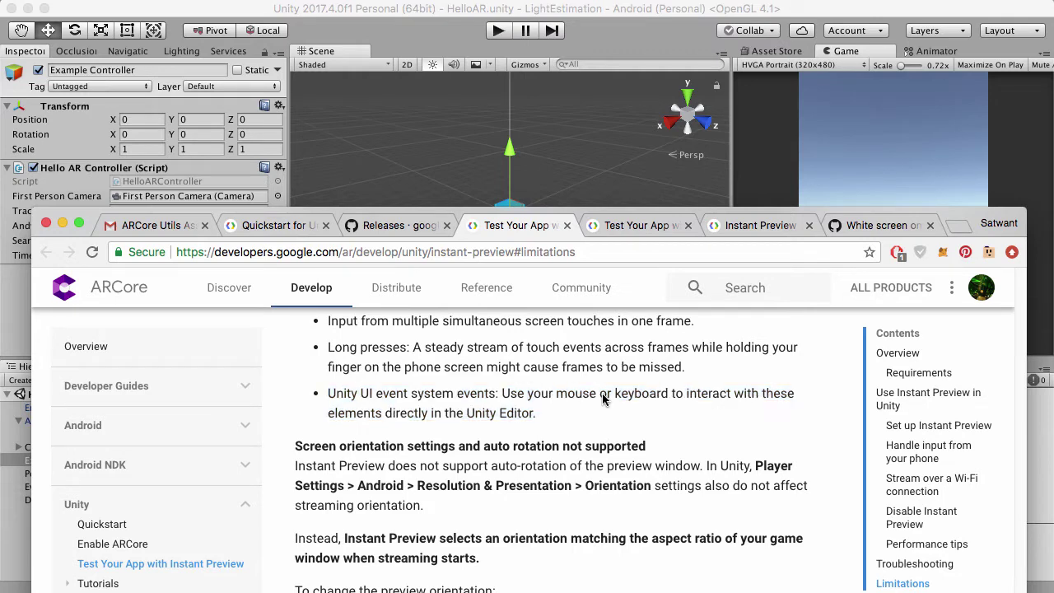
# - Play the HelloAR scene so the phone camera streams into the Game view via Instant Preview
pyautogui.click(631, 20)
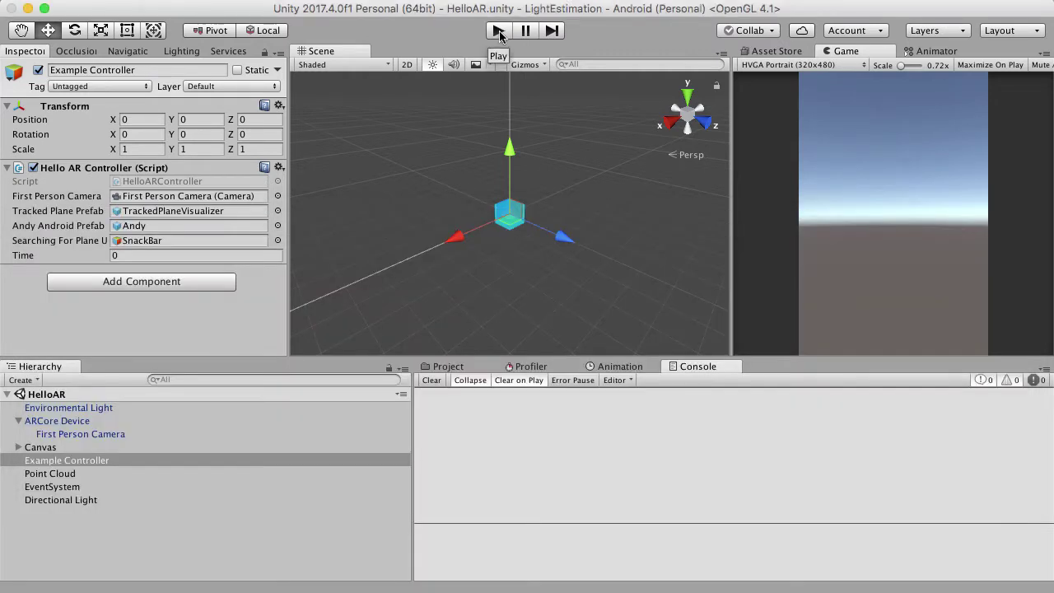
pyautogui.click(498, 31)
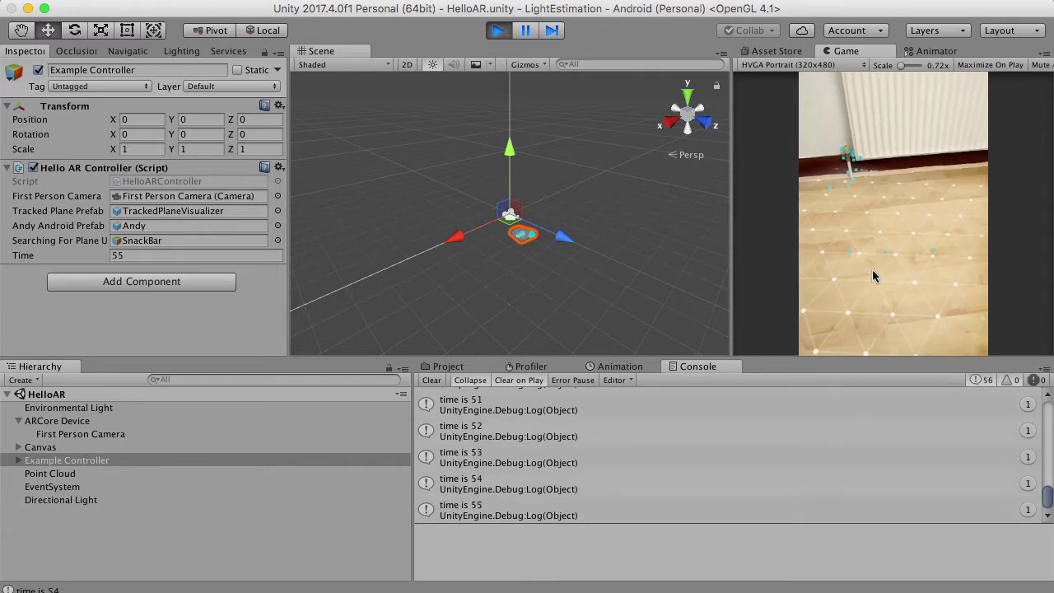
# - Tap the tracked floor plane in the Game view to spawn Andy models with anchors
pyautogui.click(873, 272)
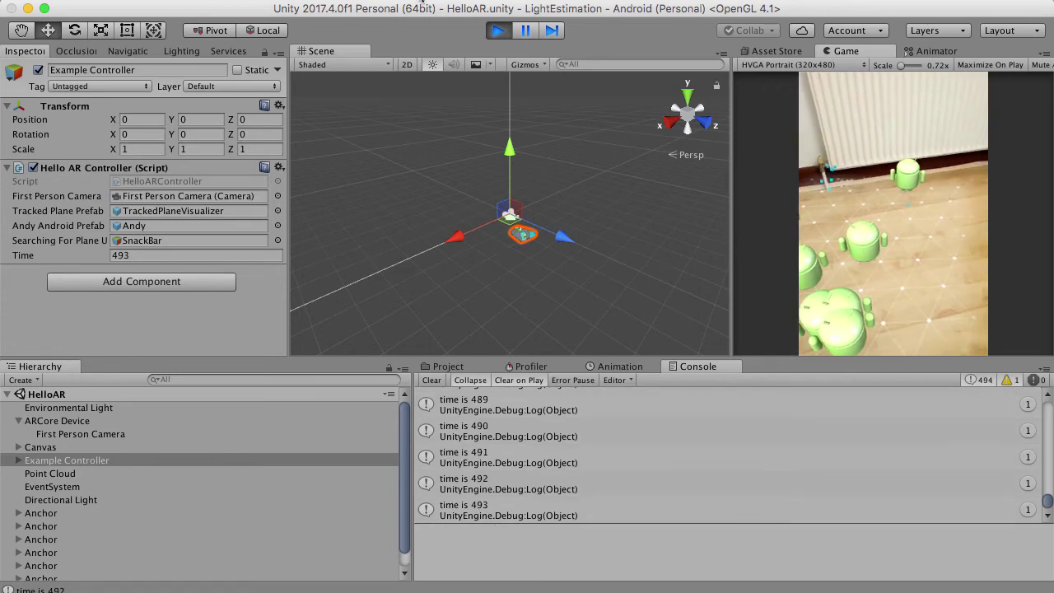
# - Stop Play mode and bring up the Google VR Instant Preview docs in Chrome
pyautogui.click(499, 30)
pyautogui.press('super+Tab')
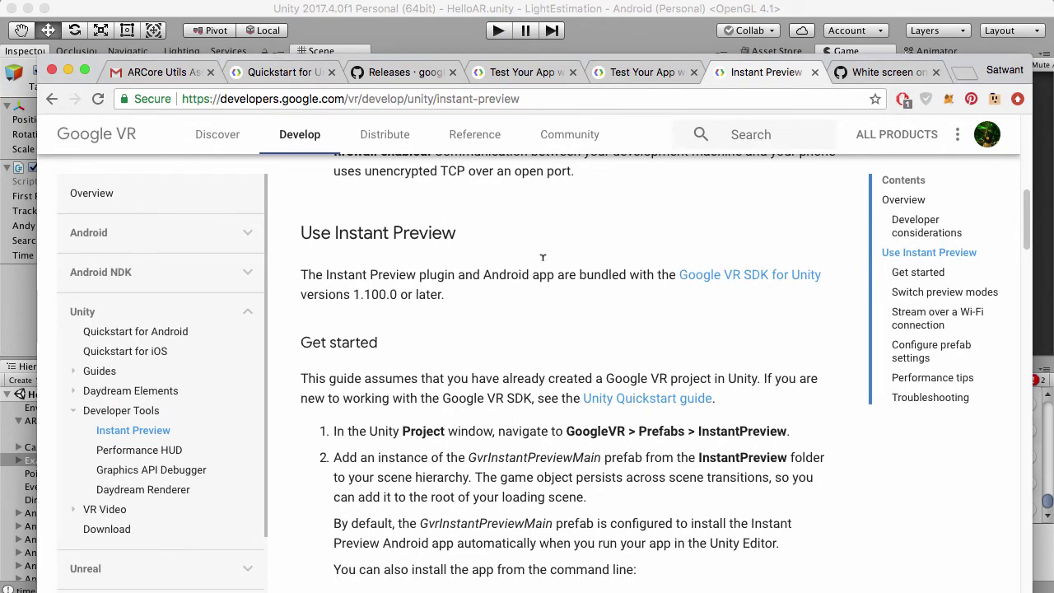
pyautogui.scroll(8, 313, 265)
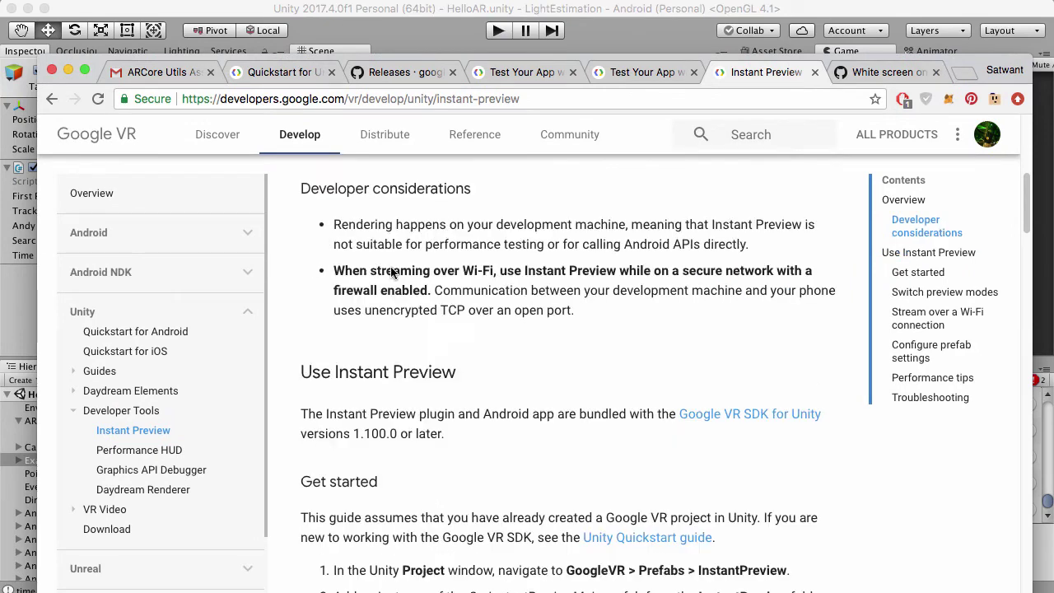
pyautogui.scroll(5, 401, 303)
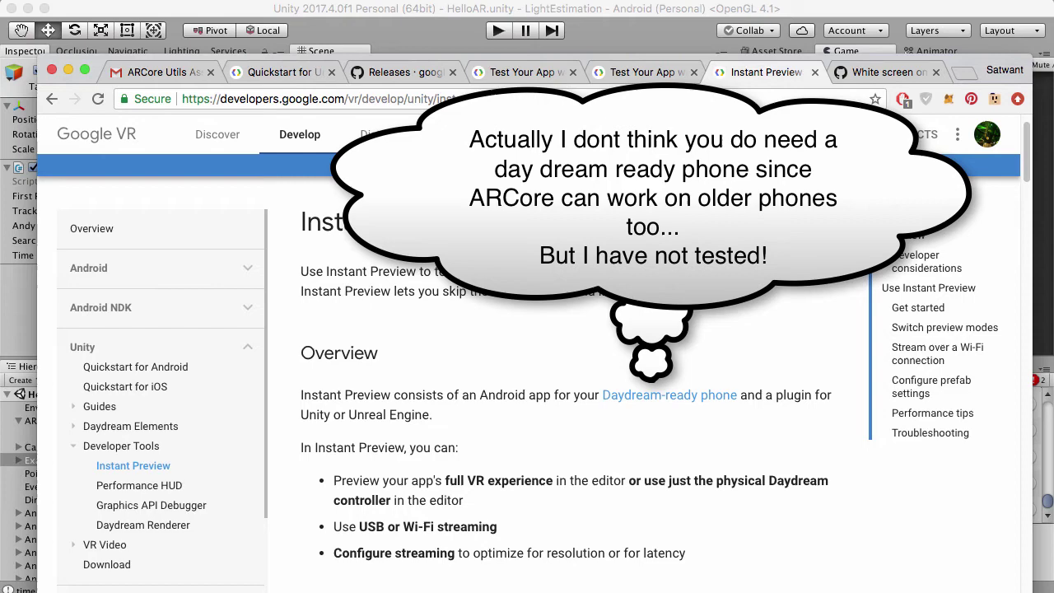
pyautogui.scroll(-3, 535, 370)
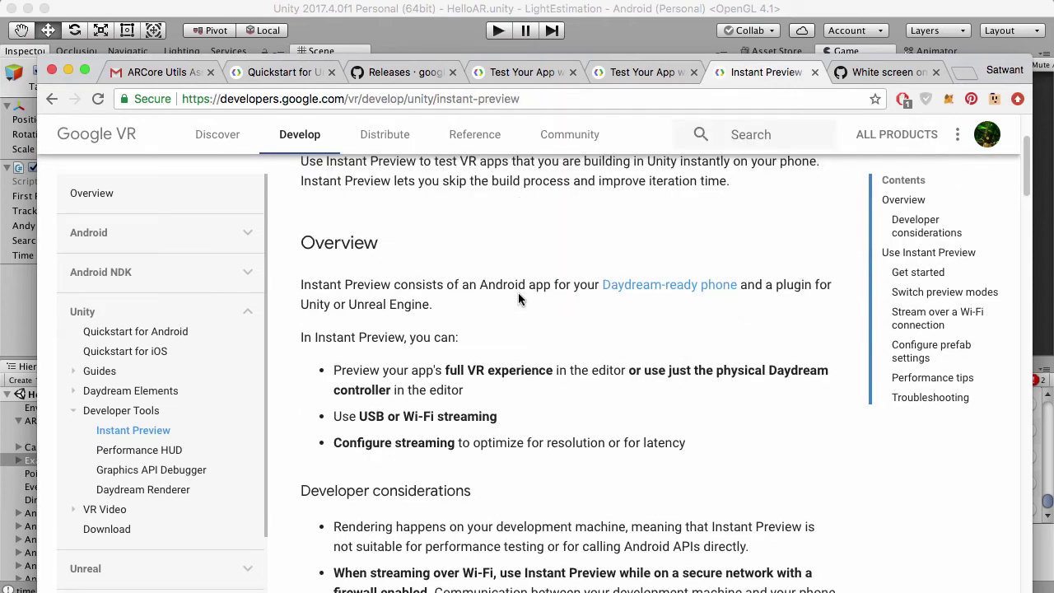
pyautogui.scroll(-1, 518, 299)
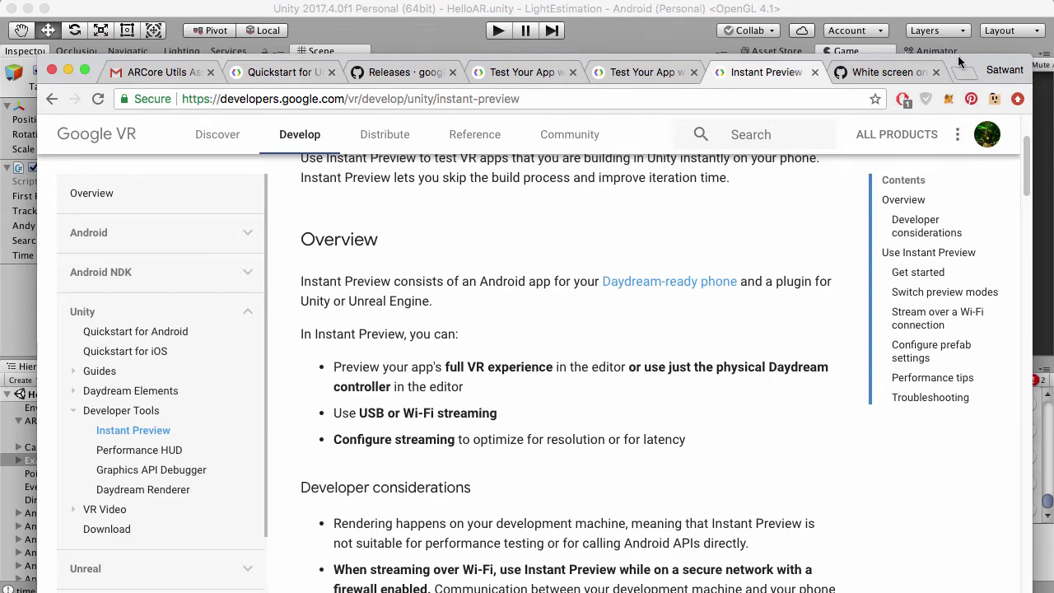
pyautogui.moveTo(949, 80); pyautogui.dragTo(896, 114)
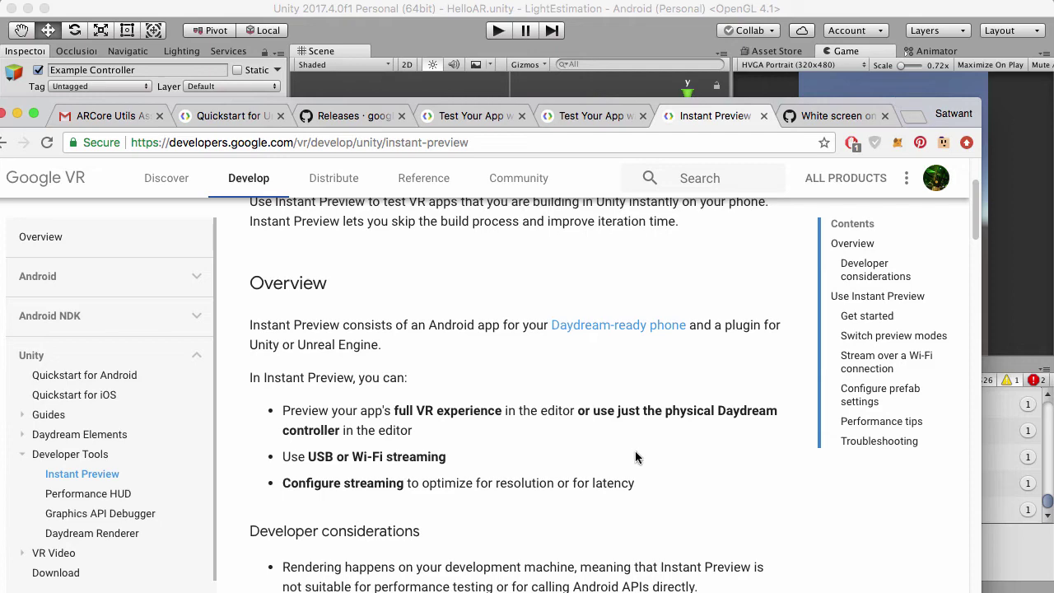
# - Scroll to Get started and highlight the 'GvrInstantPreviewMain' prefab name
pyautogui.scroll(-5, 635, 456)
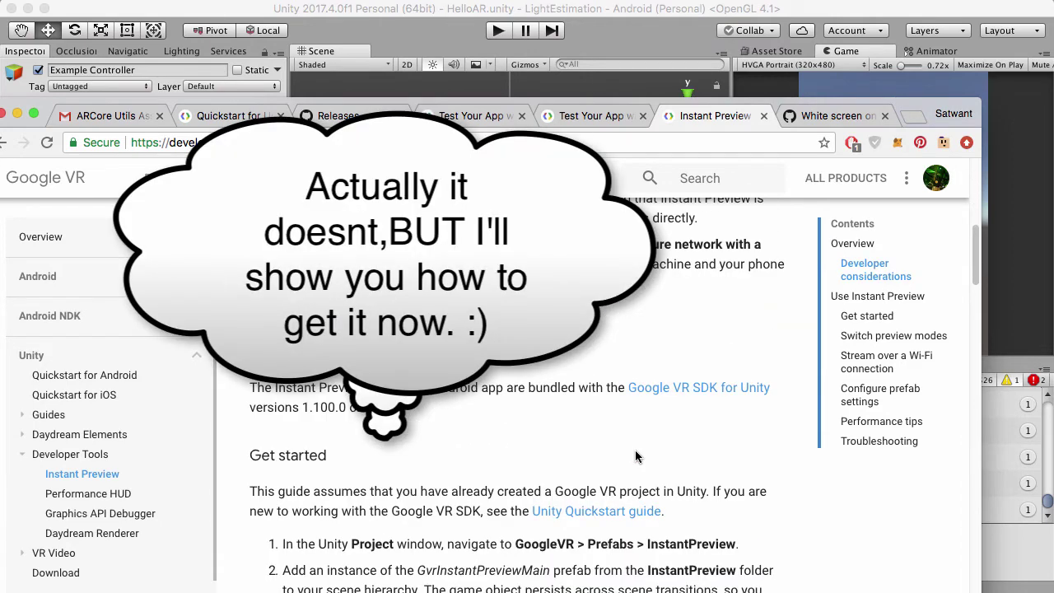
pyautogui.scroll(-1, 636, 456)
pyautogui.scroll(-3, 636, 456)
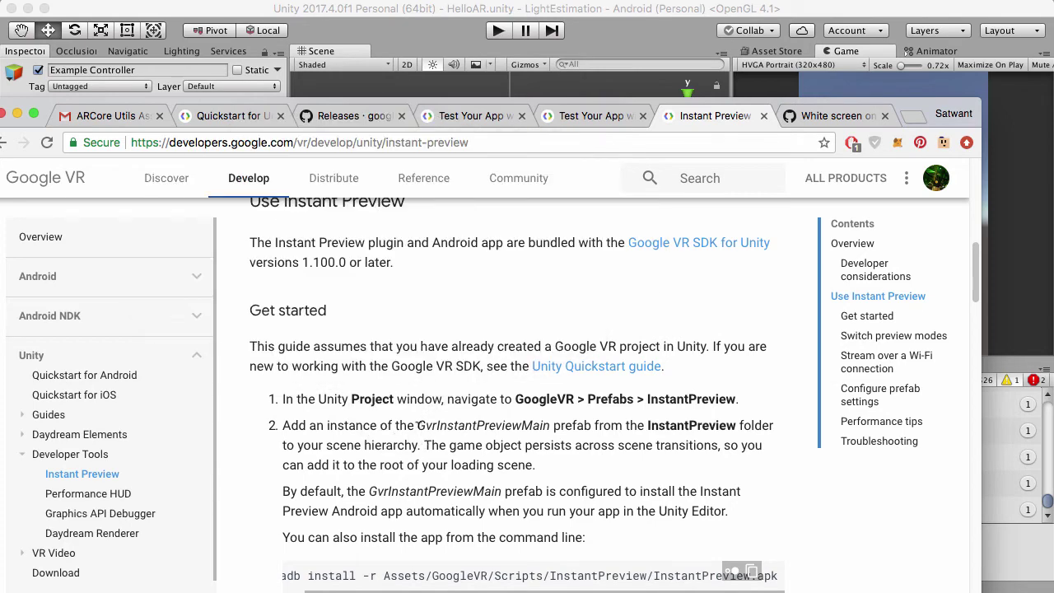
pyautogui.moveTo(417, 425); pyautogui.dragTo(549, 425)
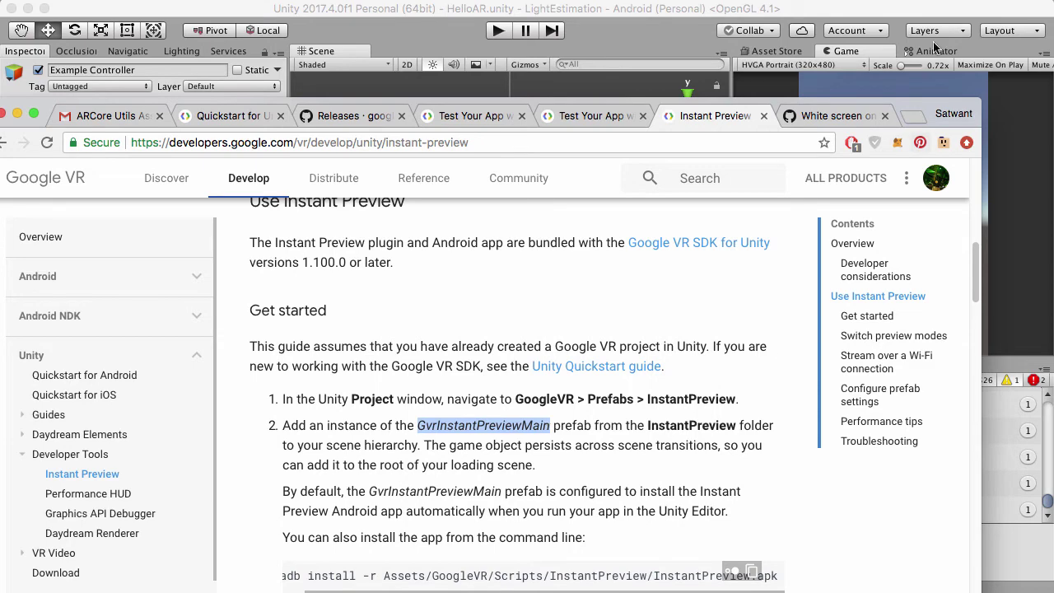
pyautogui.moveTo(904, 101); pyautogui.dragTo(917, 147)
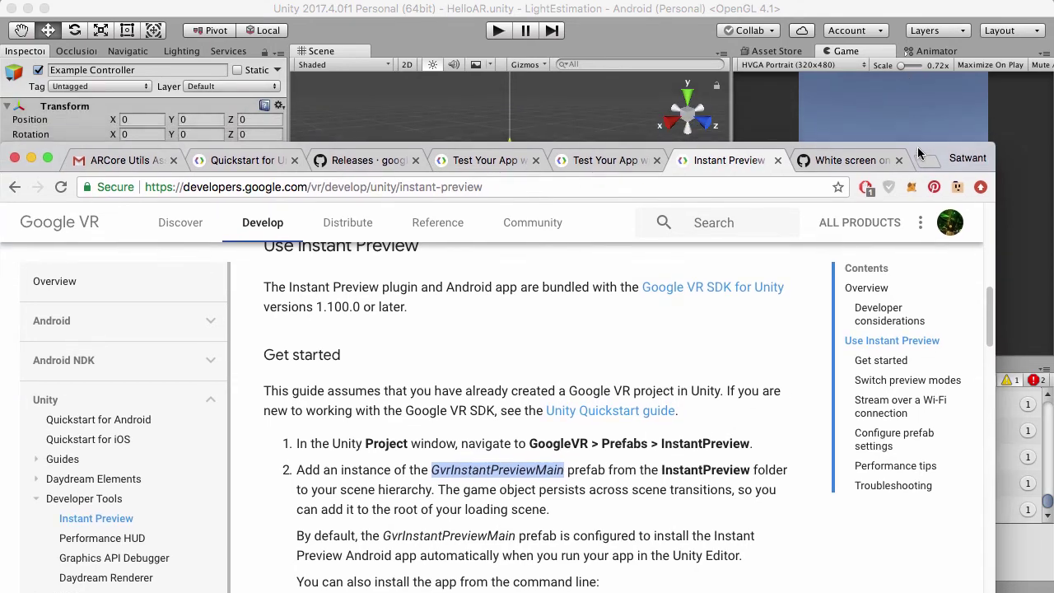
# - Clear the Console and switch to the Project panel's 'instan' asset search
pyautogui.click(790, 22)
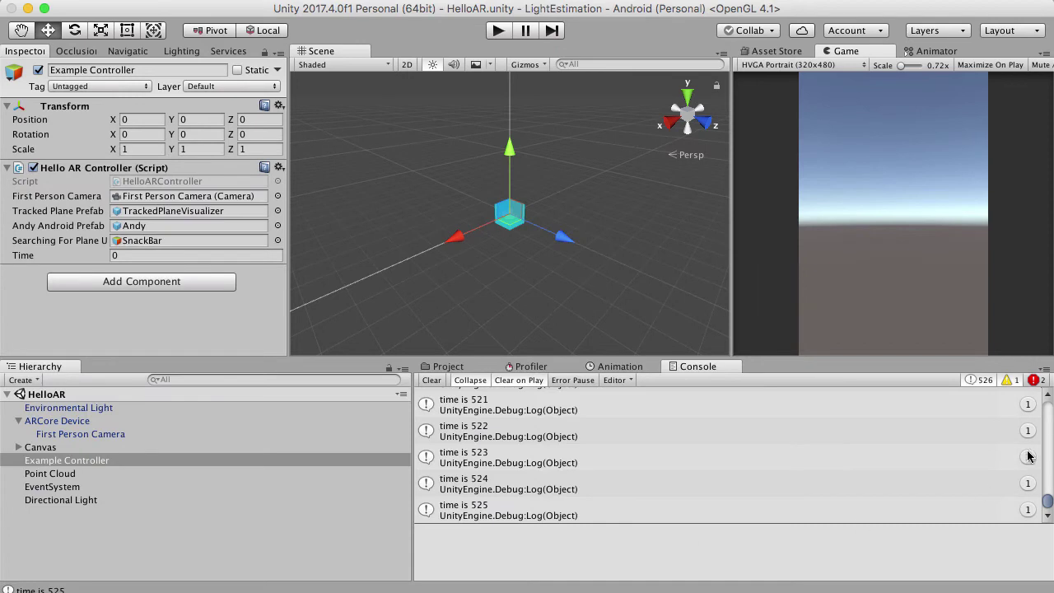
pyautogui.click(1035, 380)
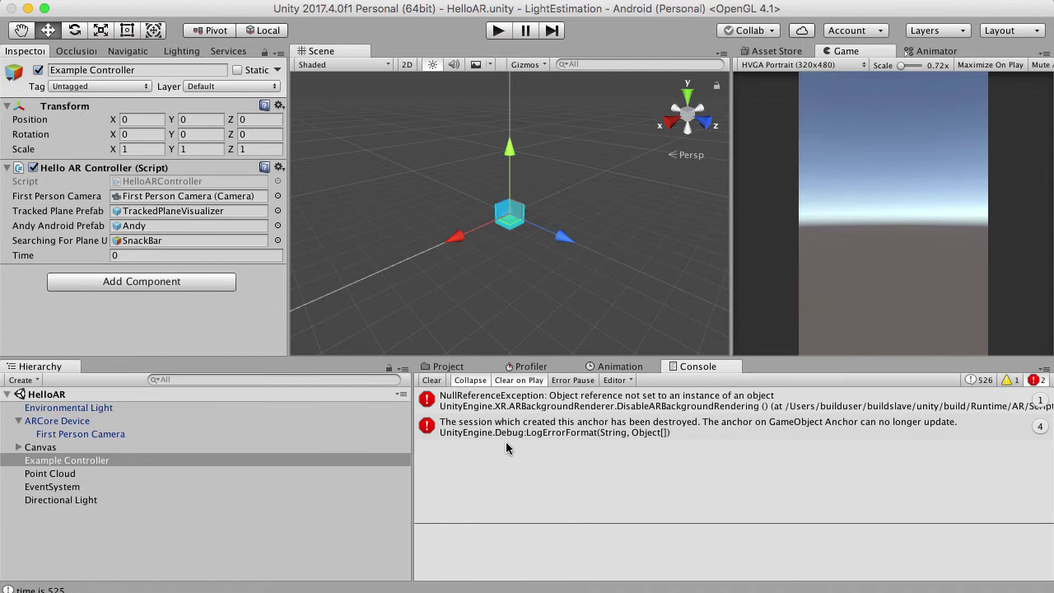
pyautogui.click(431, 380)
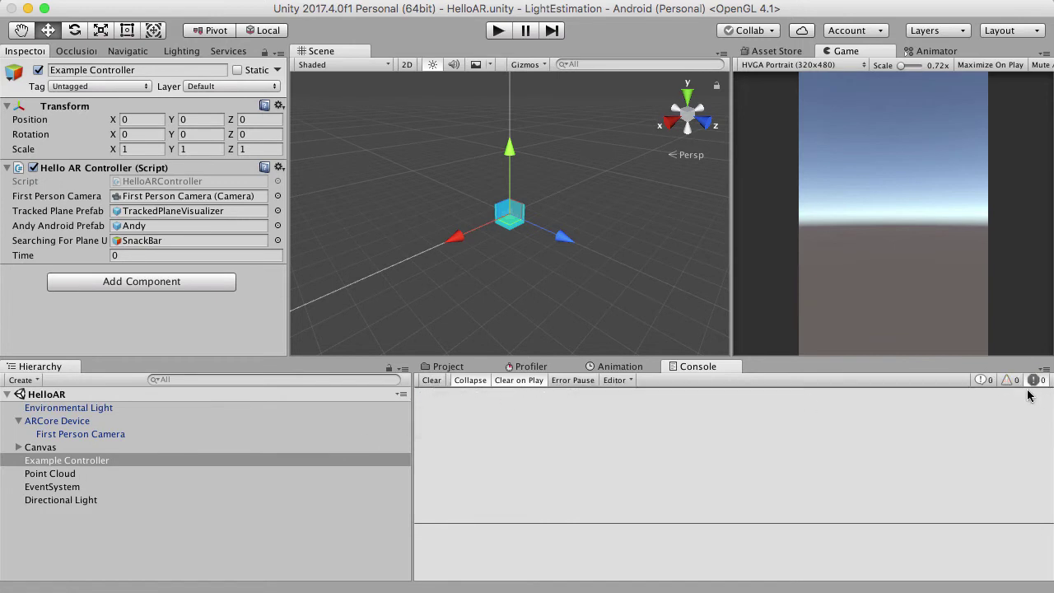
pyautogui.click(443, 368)
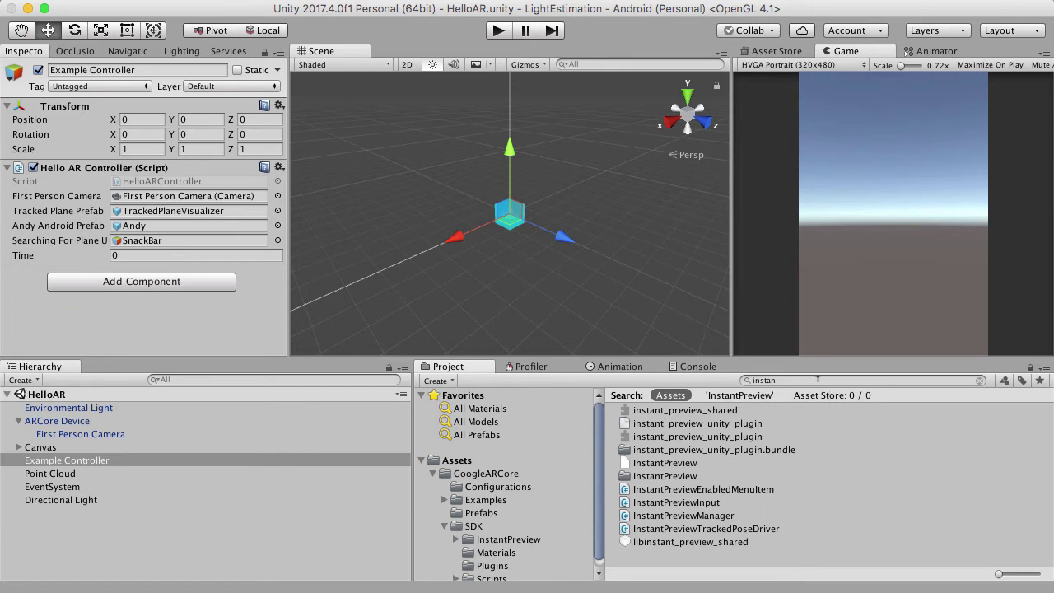
pyautogui.click(777, 380)
pyautogui.click(789, 380)
# - Browse Assets > GoogleARCore > SDK > InstantPreview > Scripts to locate InstantPreview.apk
pyautogui.click(685, 465)
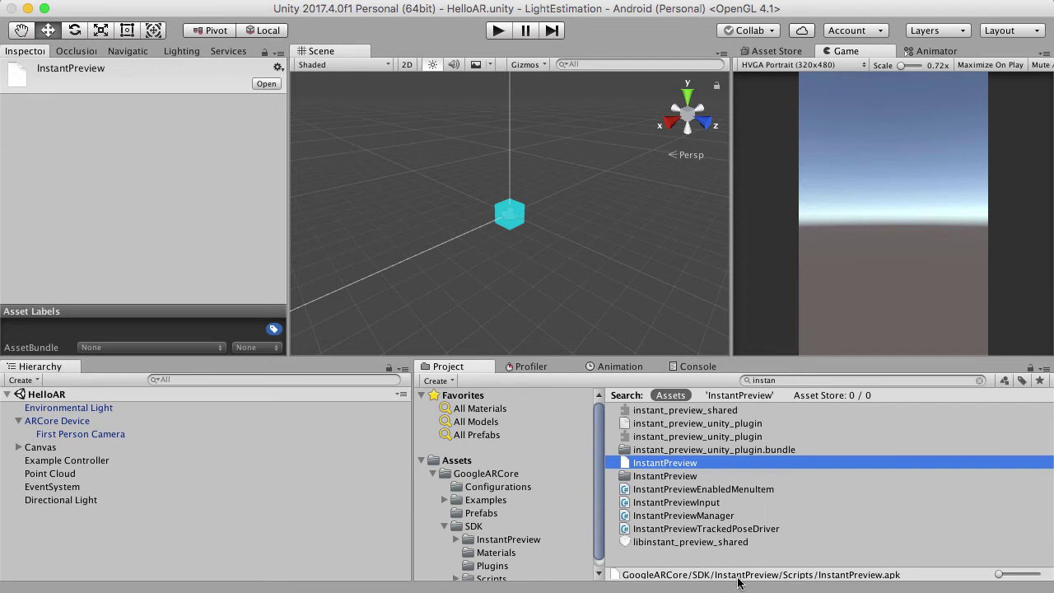
pyautogui.click(492, 472)
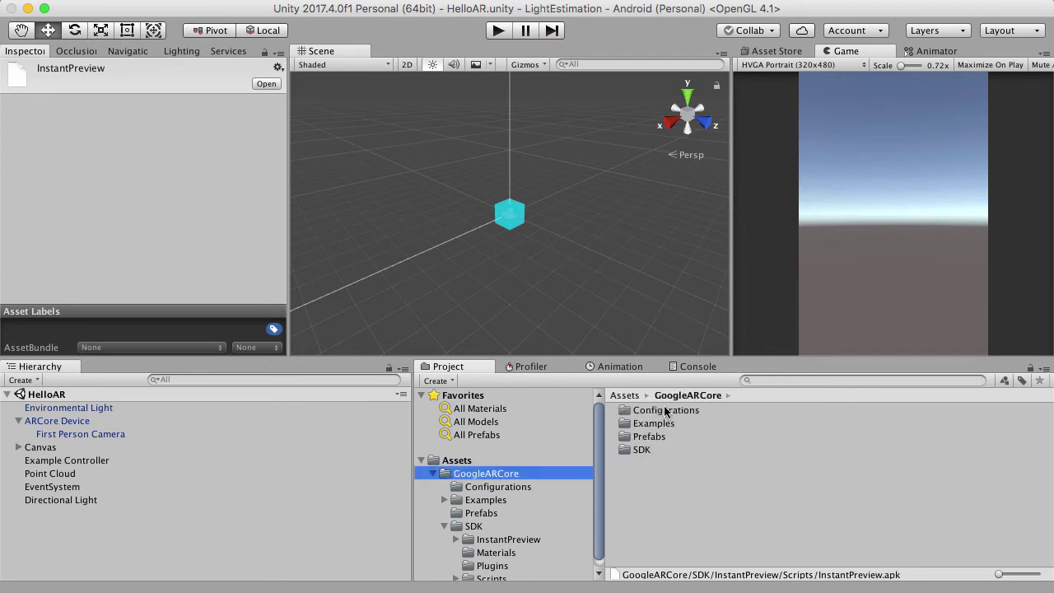
pyautogui.doubleClick(641, 449)
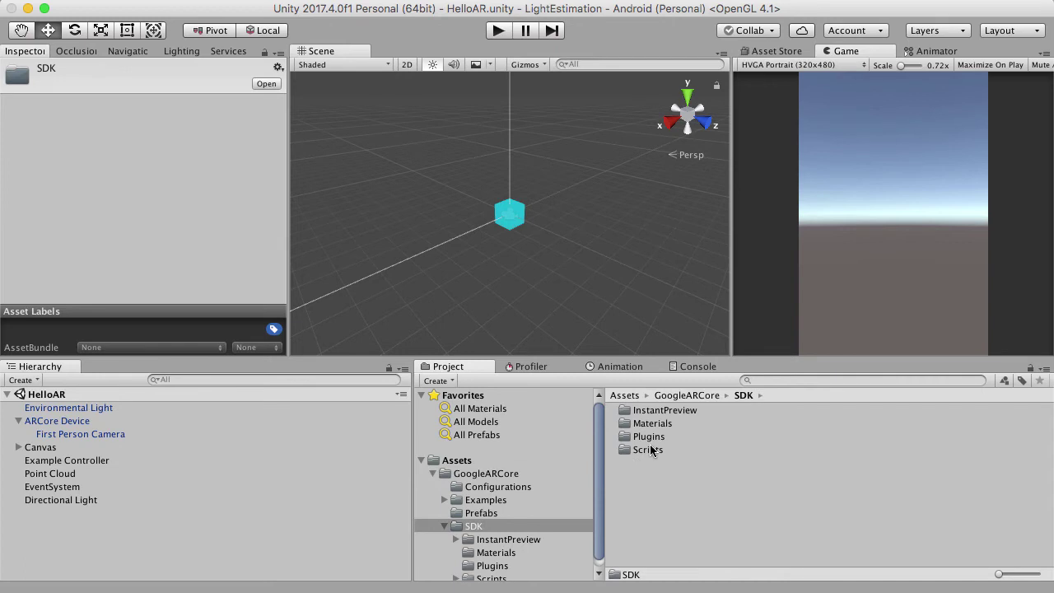
pyautogui.doubleClick(662, 411)
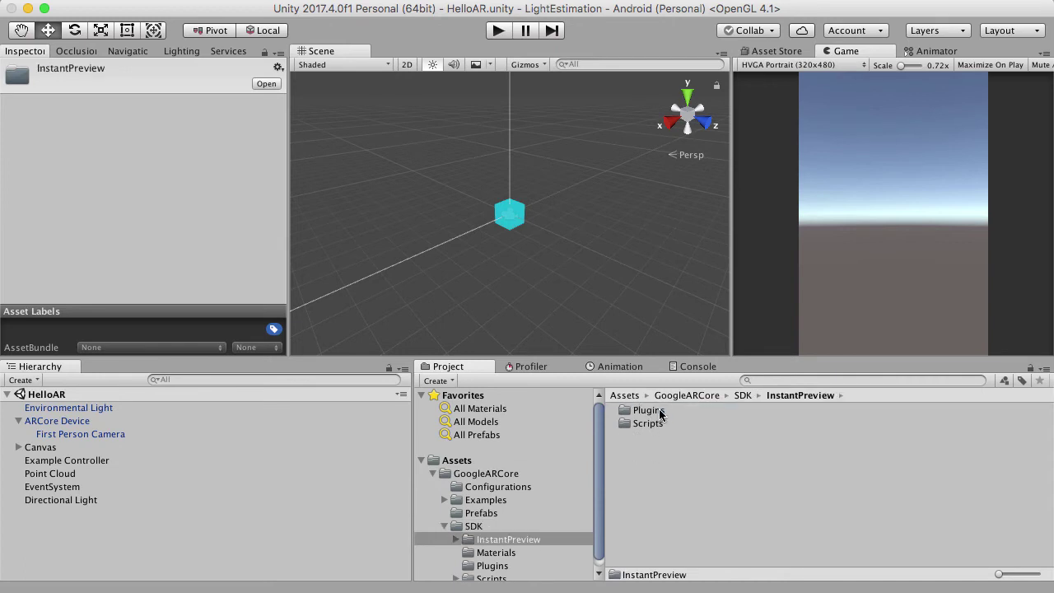
pyautogui.doubleClick(646, 422)
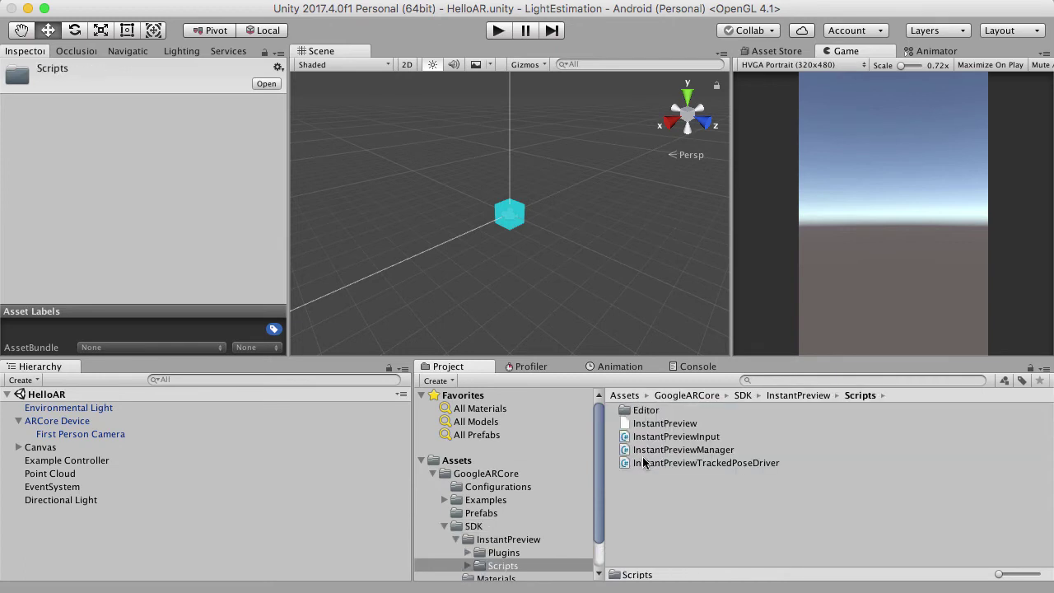
pyautogui.click(658, 423)
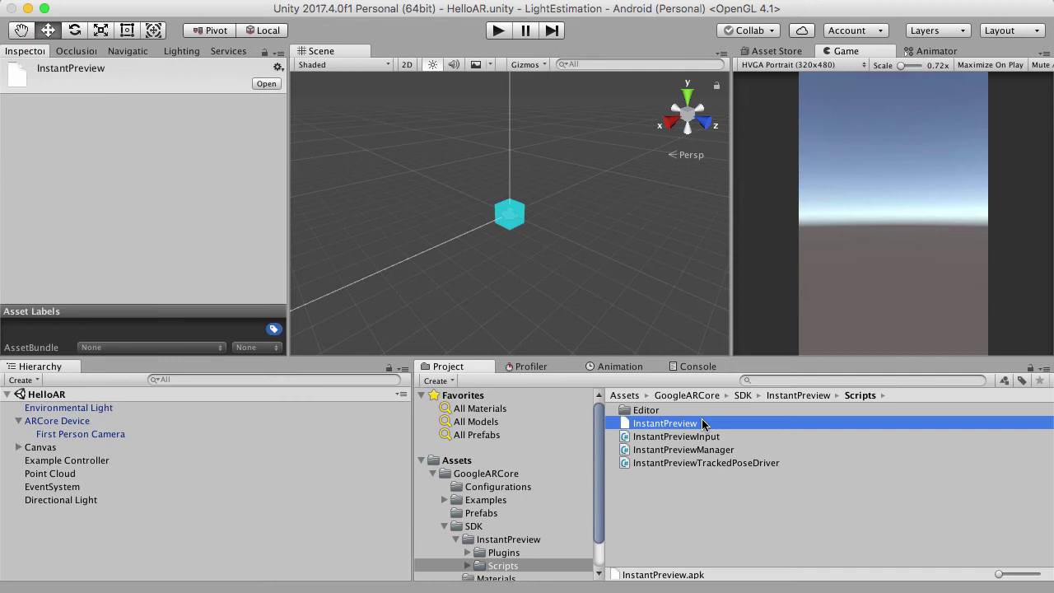
pyautogui.click(705, 518)
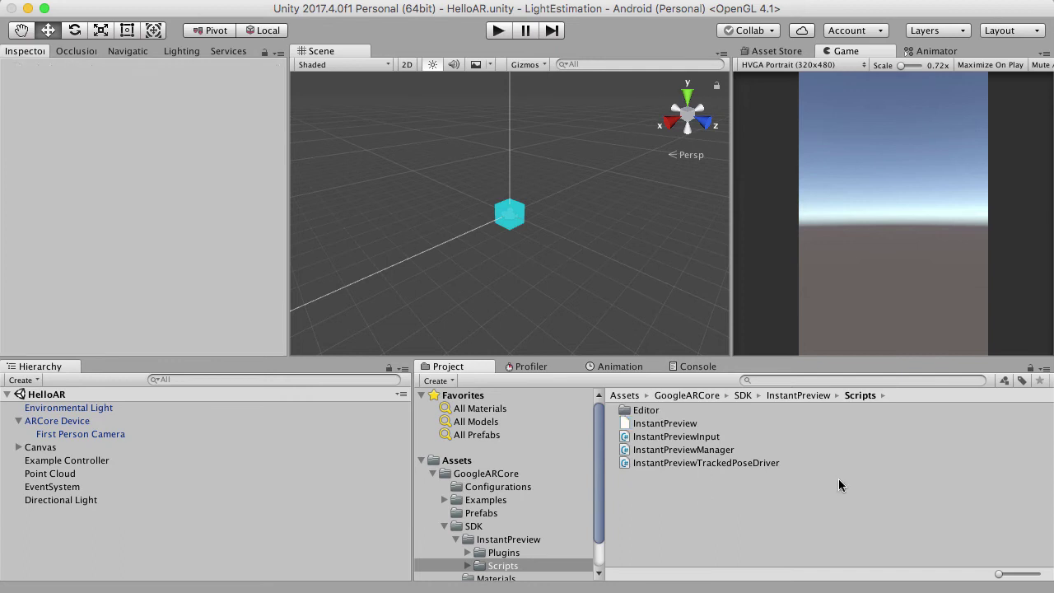
pyautogui.click(18, 421)
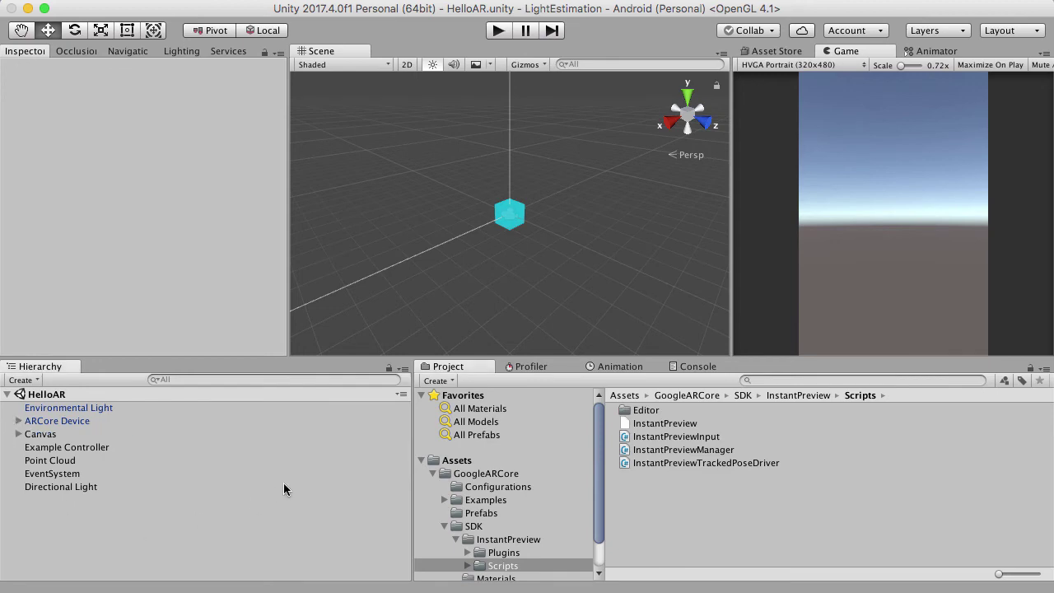
# - Scroll the Instant Preview docs to the Performance tips on disabling Vsync
pyautogui.press('super+Tab')
pyautogui.scroll(-5, 600, 480)
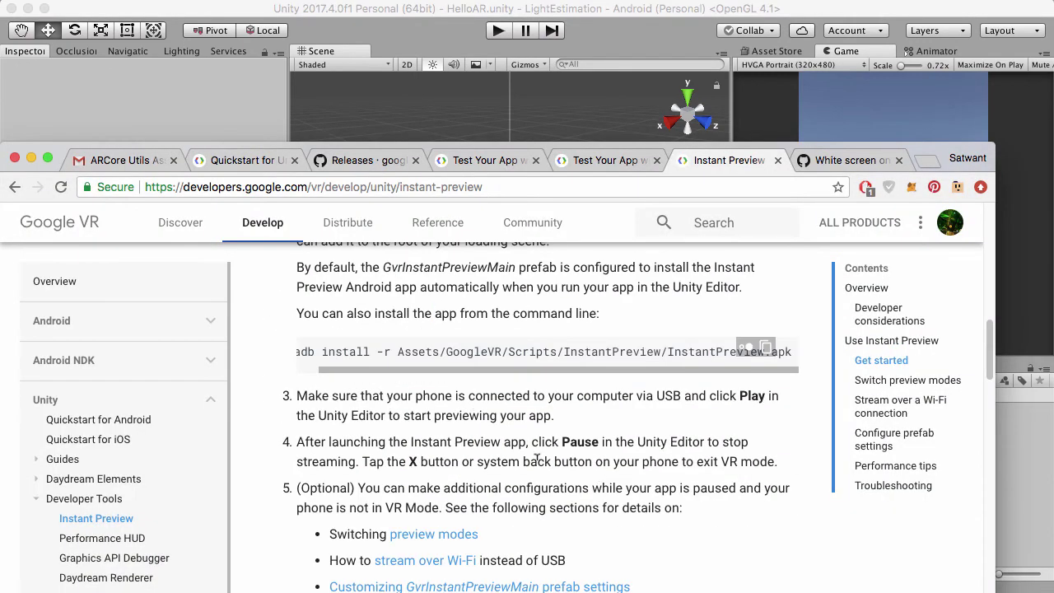
pyautogui.scroll(-8, 492, 453)
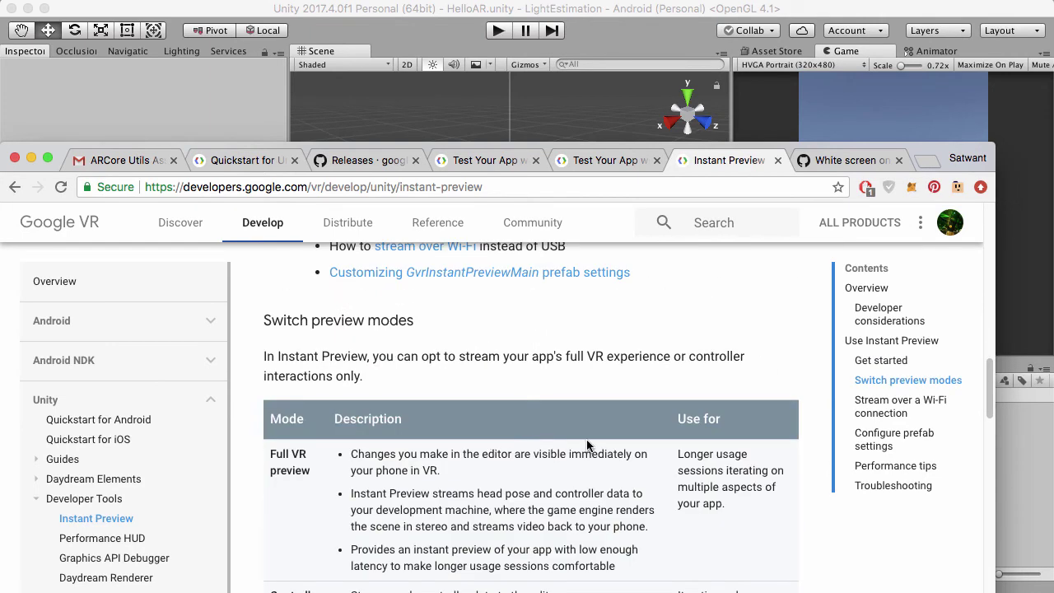
pyautogui.scroll(-2, 588, 439)
pyautogui.scroll(-6, 588, 439)
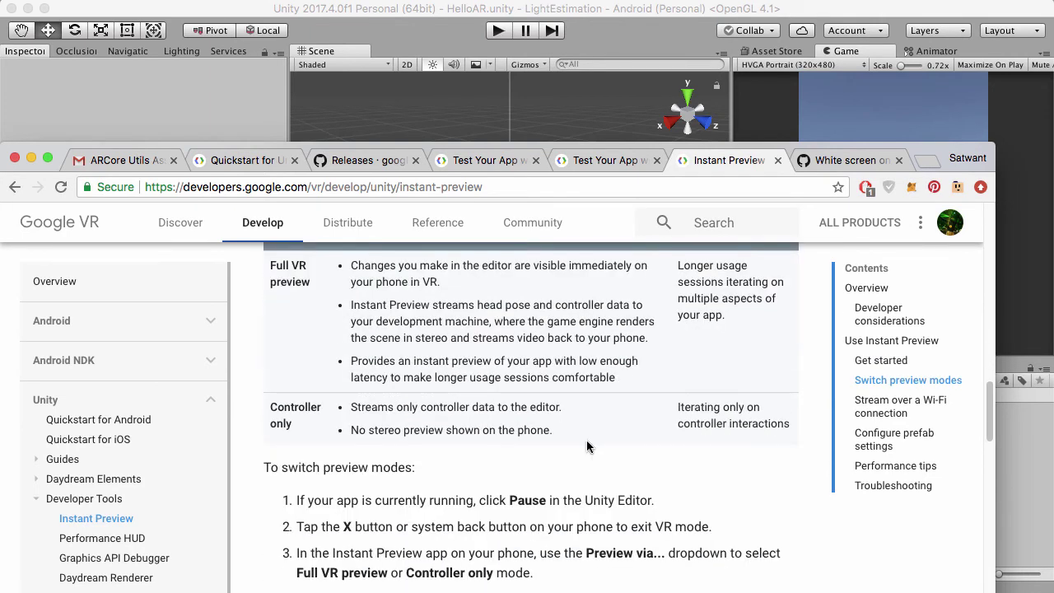
pyautogui.scroll(-3, 587, 445)
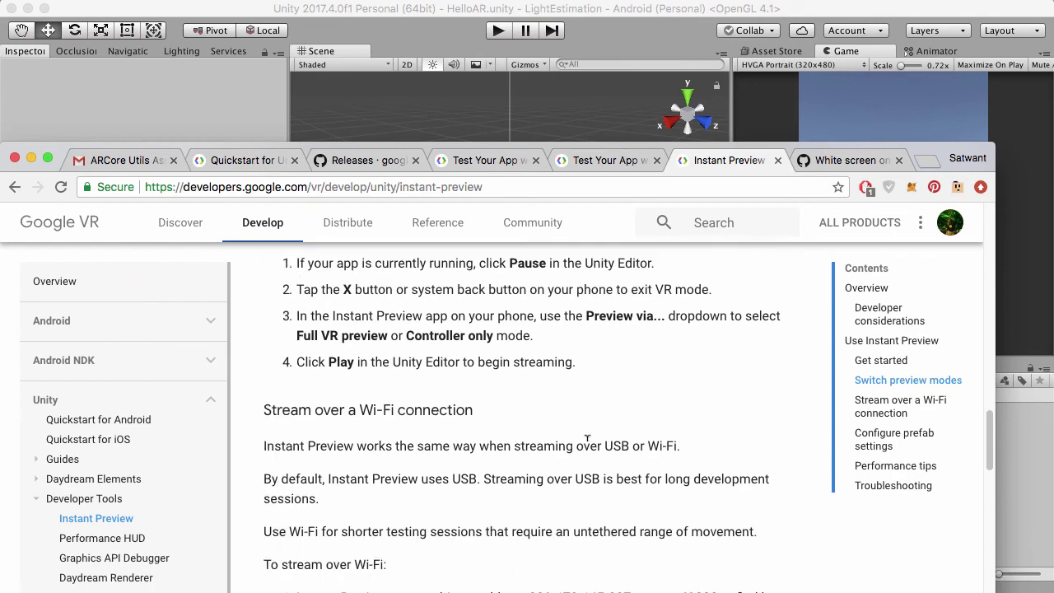
pyautogui.scroll(-7, 587, 439)
pyautogui.scroll(10, 521, 397)
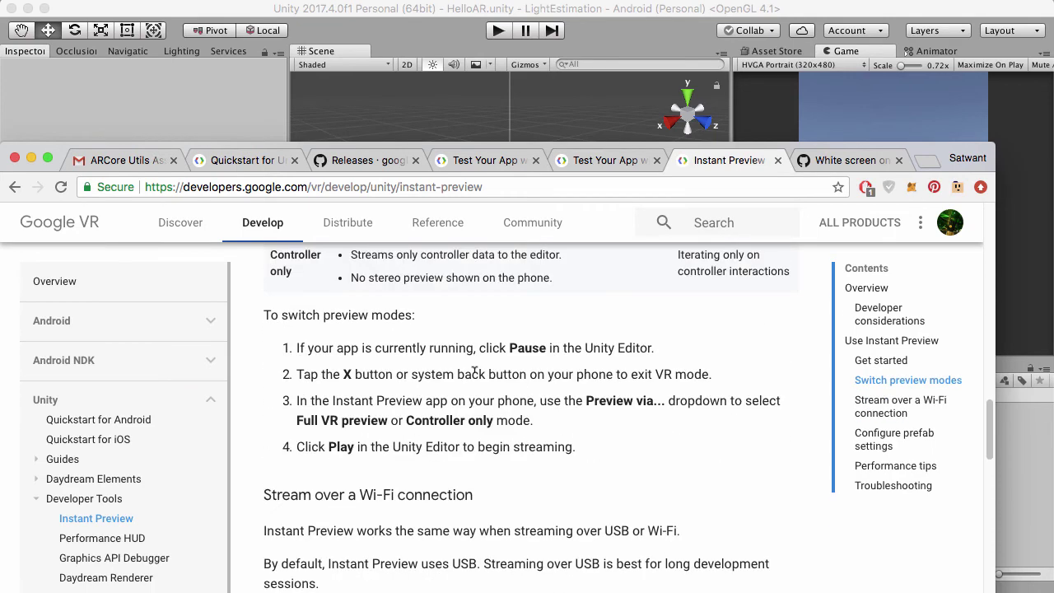
pyautogui.scroll(-14, 434, 477)
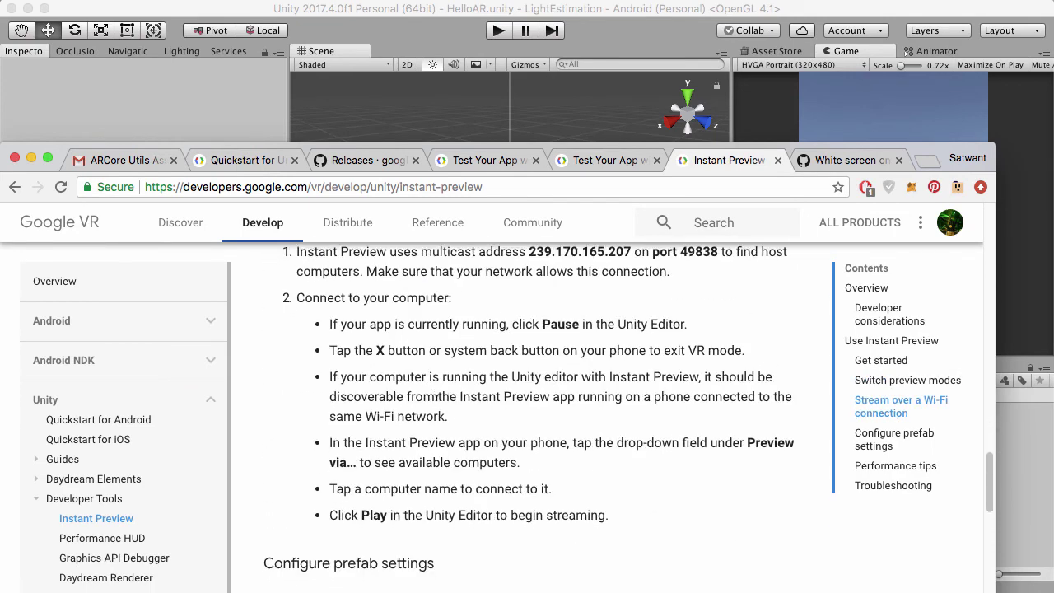
pyautogui.scroll(-17, 437, 405)
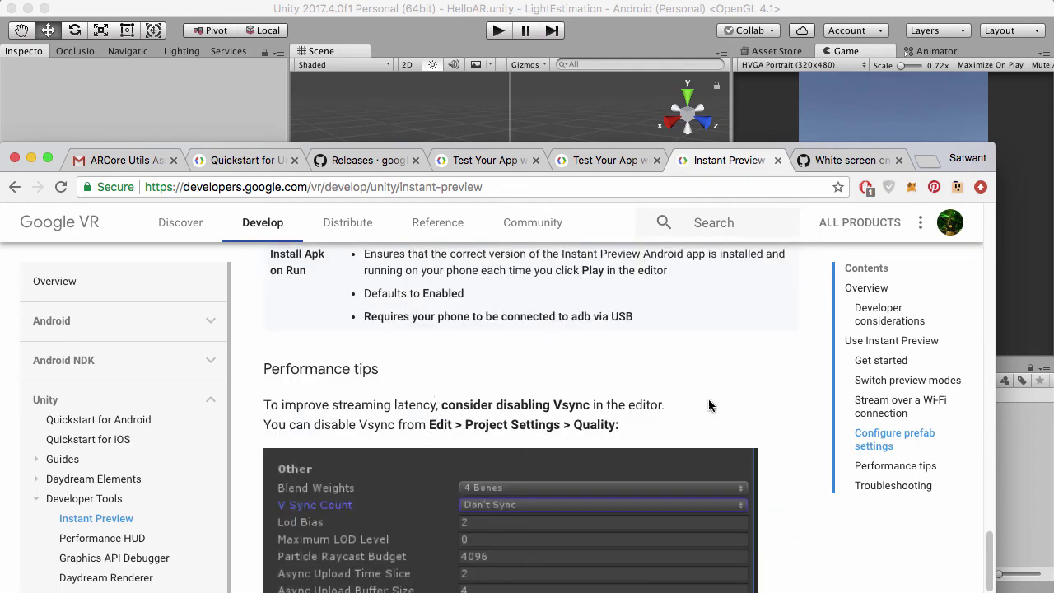
pyautogui.scroll(3, 423, 360)
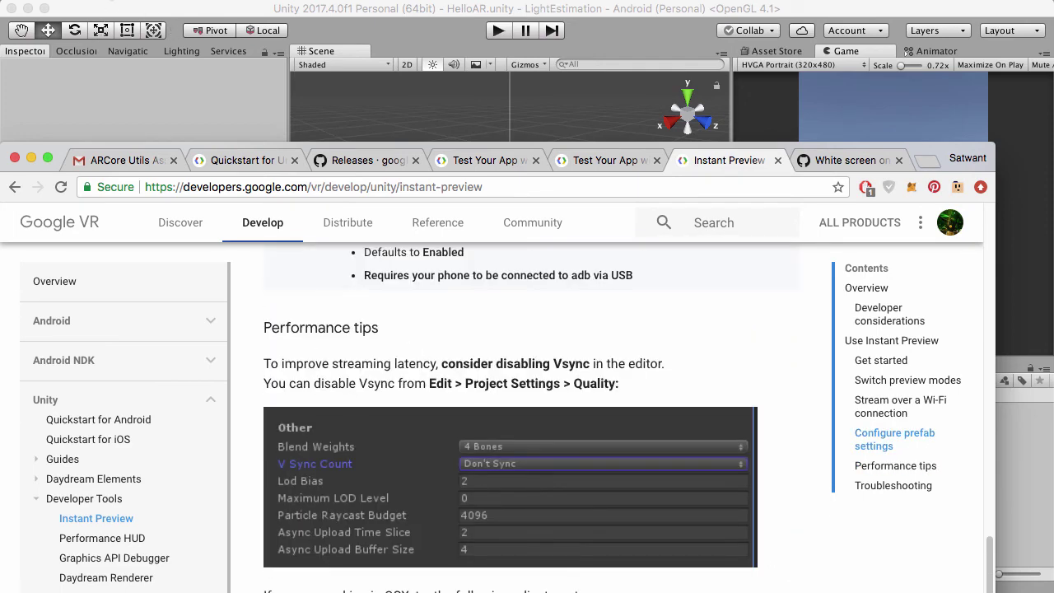
# - Open the Quality page via Edit > Project Settings > Quality
pyautogui.click(142, 2)
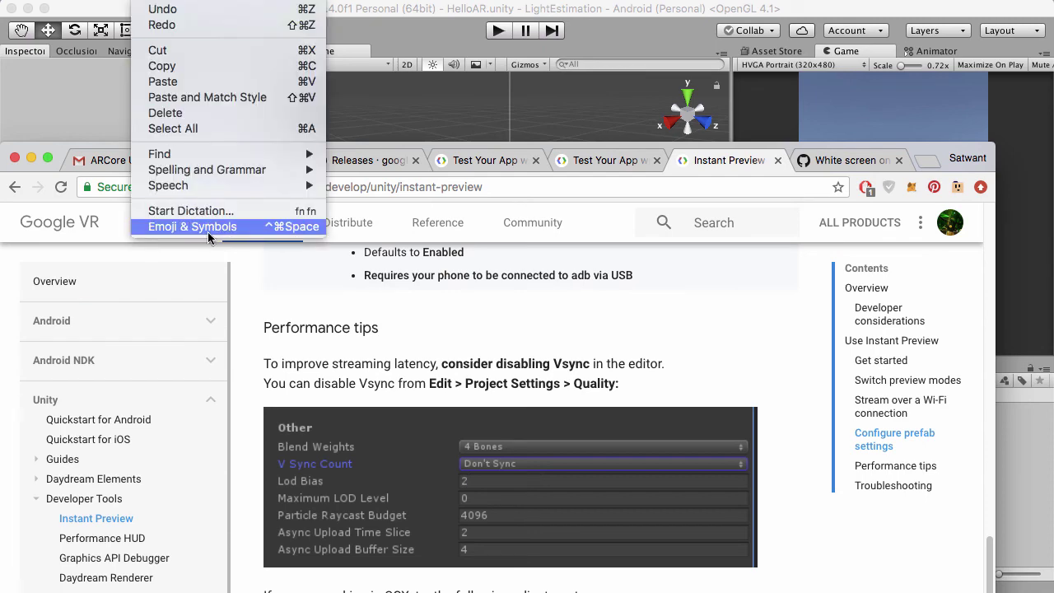
pyautogui.click(517, 8)
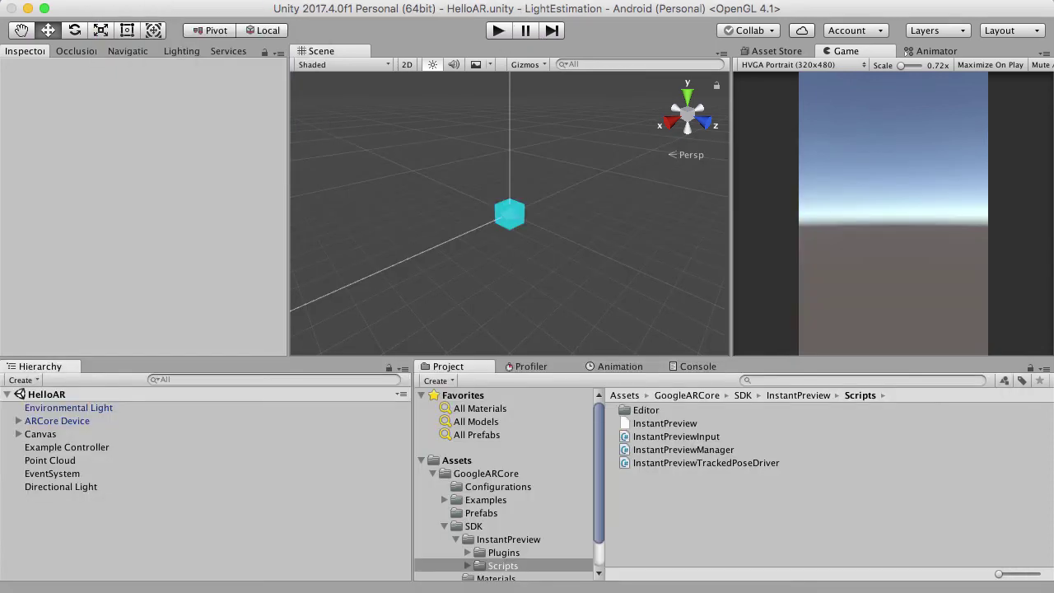
pyautogui.click(102, 2)
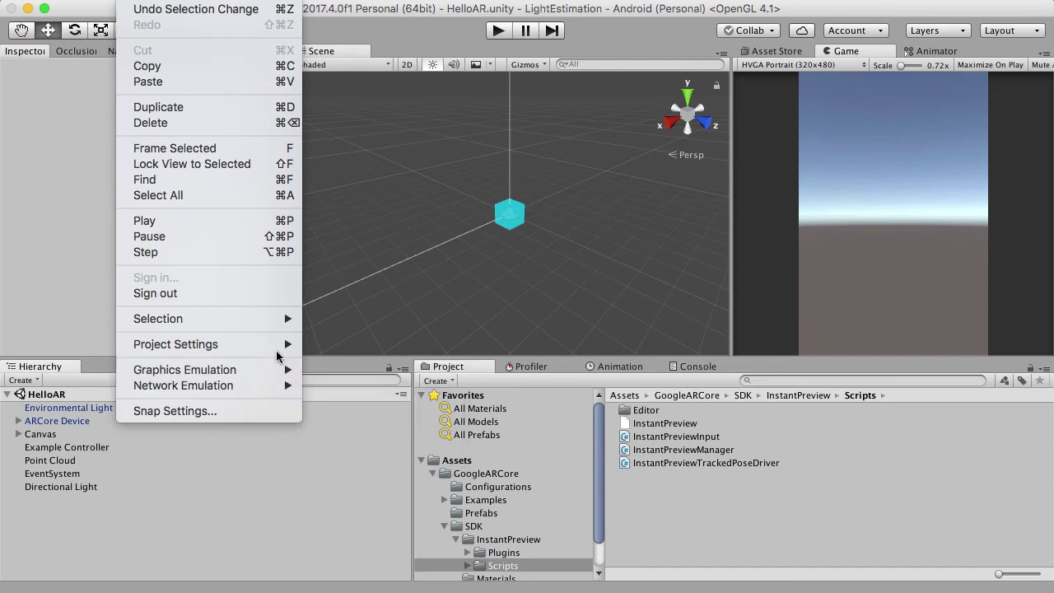
pyautogui.moveTo(277, 353)
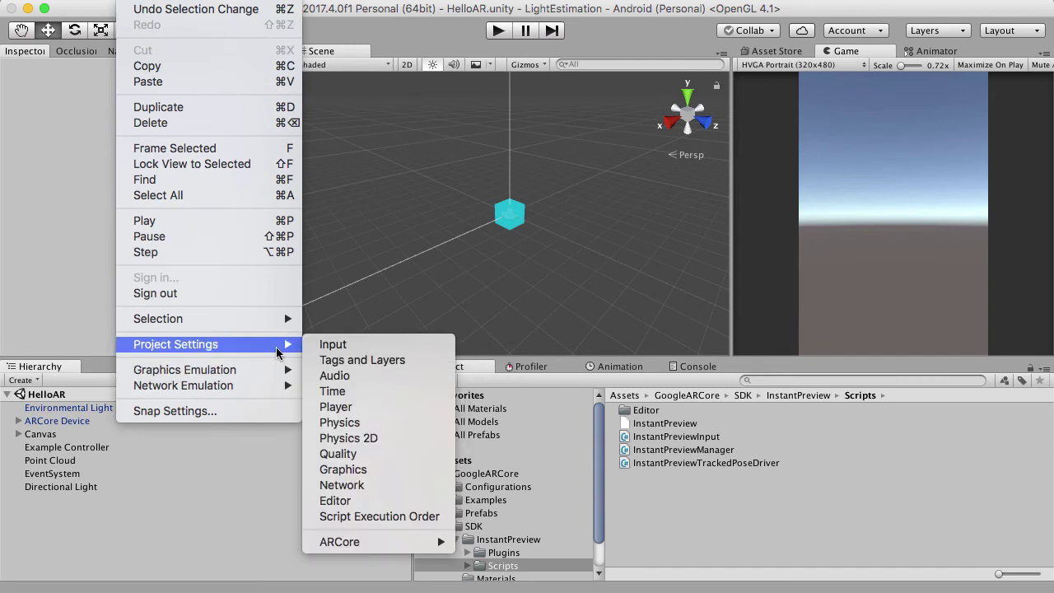
pyautogui.click(411, 461)
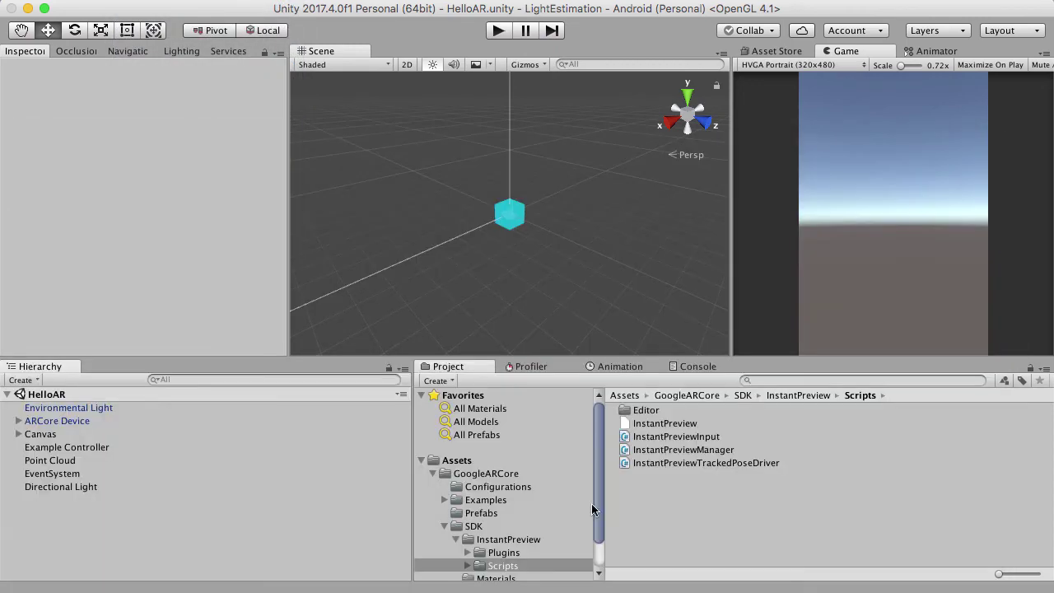
pyautogui.press('super+Tab')
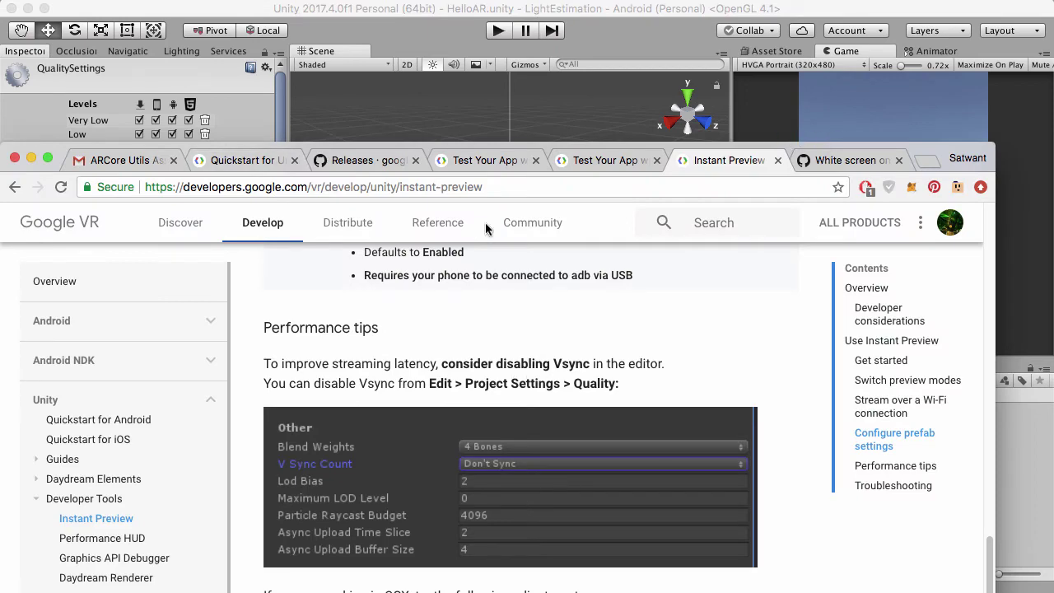
# - Set V Sync Count to Don't Sync under the Other quality settings
pyautogui.click(357, 16)
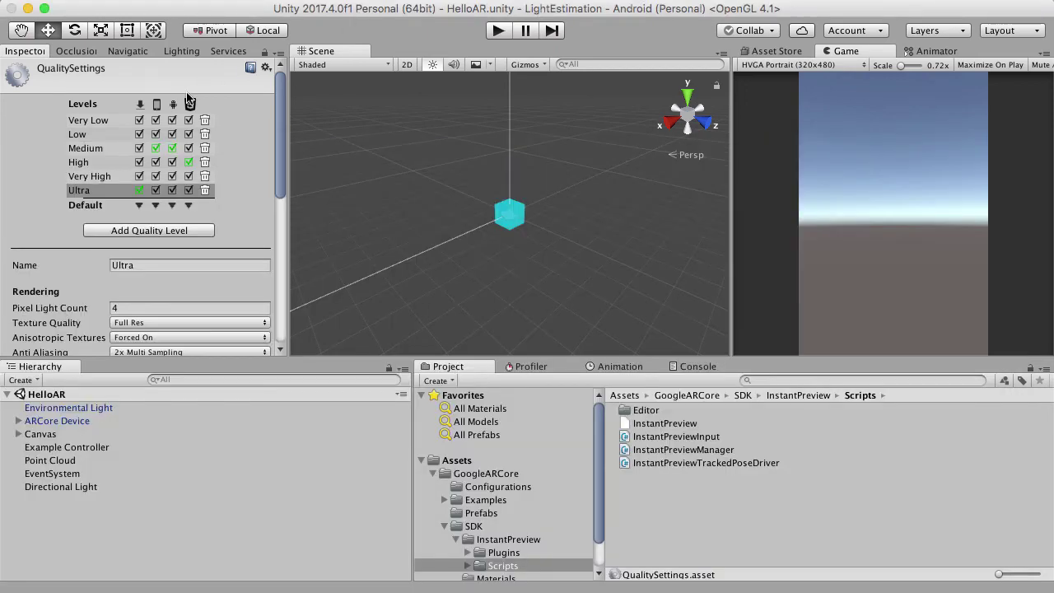
pyautogui.scroll(-10, 188, 99)
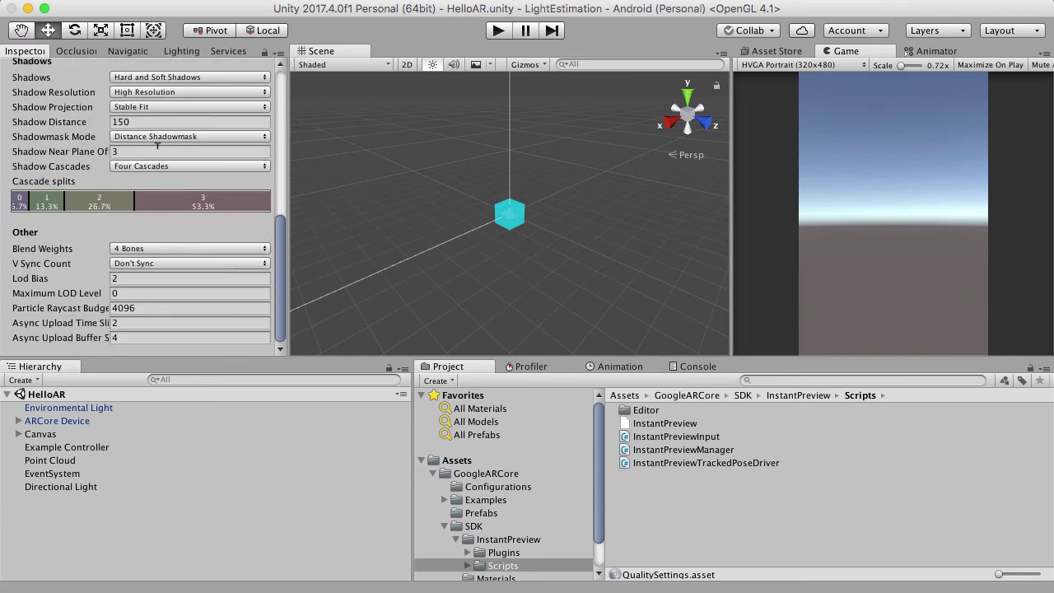
pyautogui.click(181, 265)
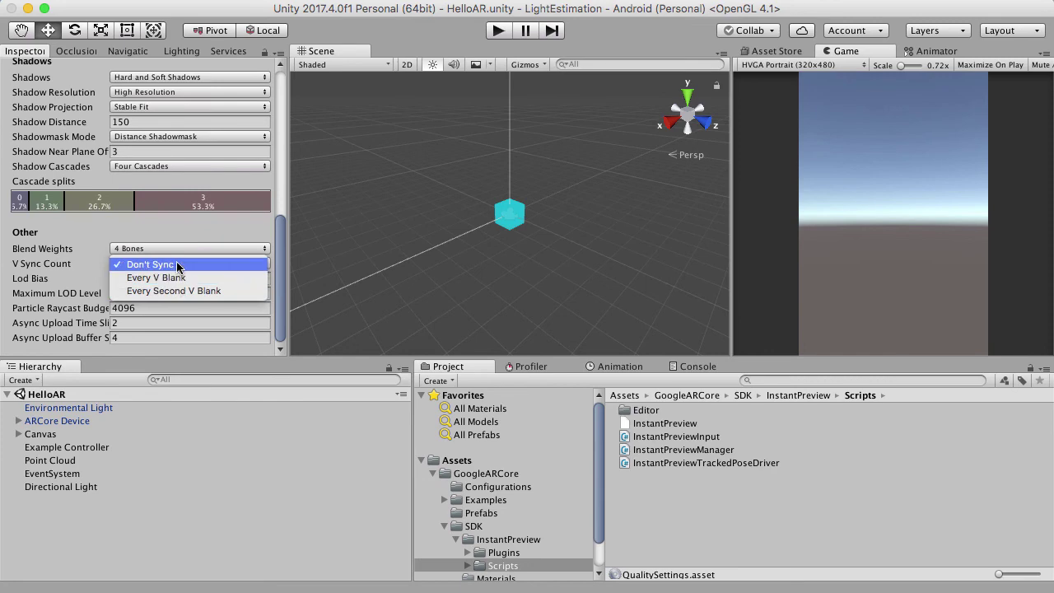
pyautogui.click(177, 263)
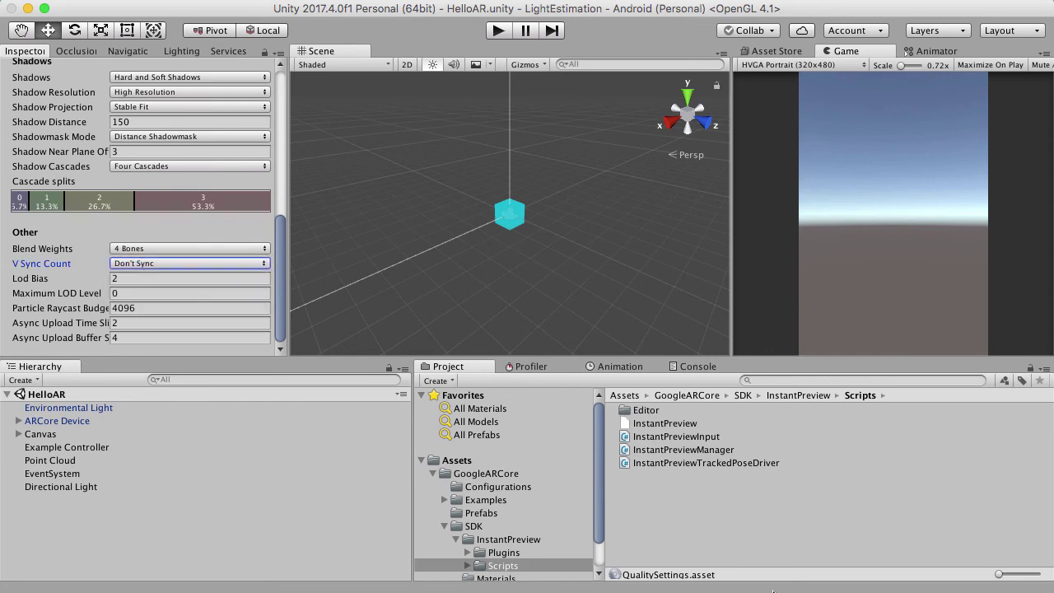
pyautogui.press('super+Tab')
# - Scroll on to the Troubleshooting checklist covering USB, developer options and the Android build platform
pyautogui.scroll(-1, 544, 465)
pyautogui.scroll(-3, 544, 466)
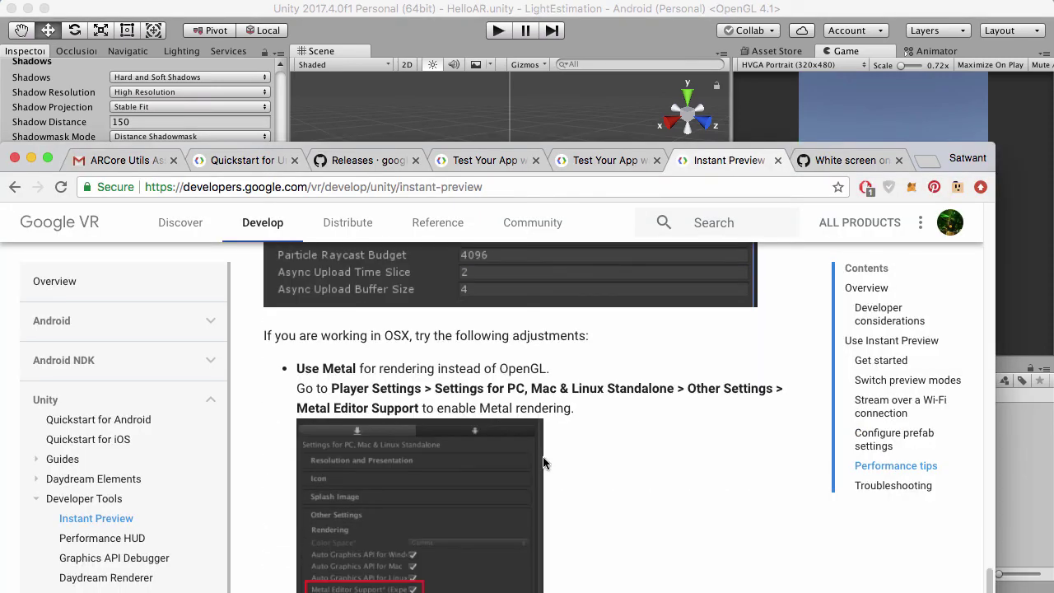
pyautogui.scroll(-2, 726, 452)
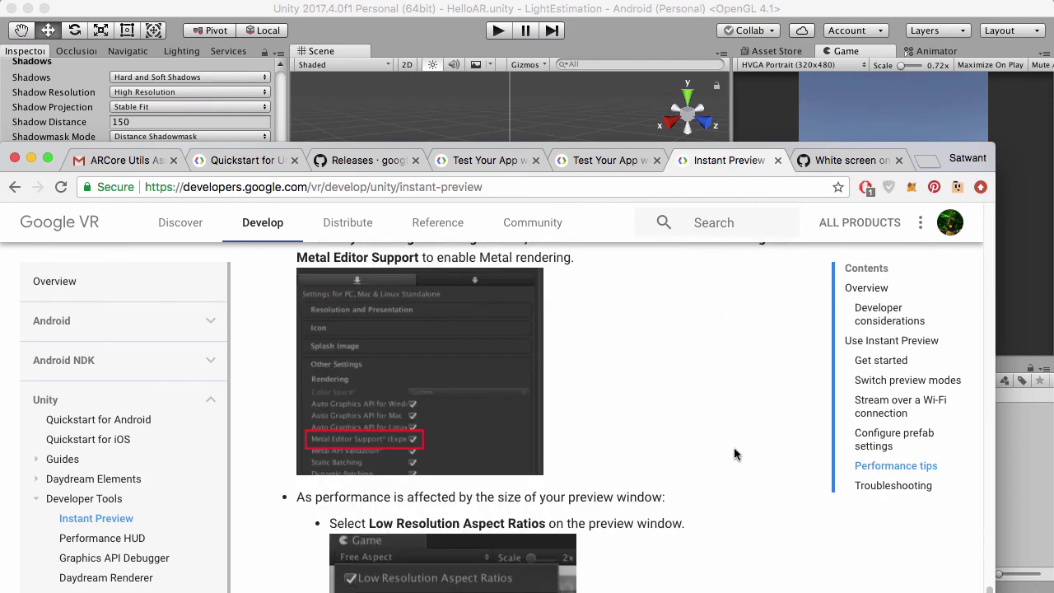
pyautogui.scroll(-3, 734, 447)
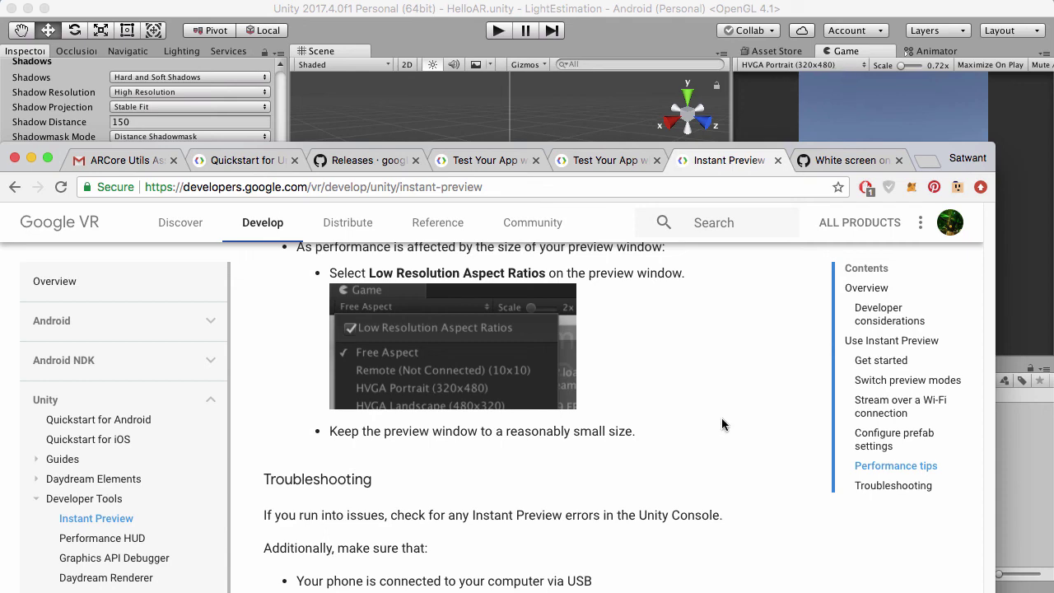
pyautogui.scroll(-1, 722, 424)
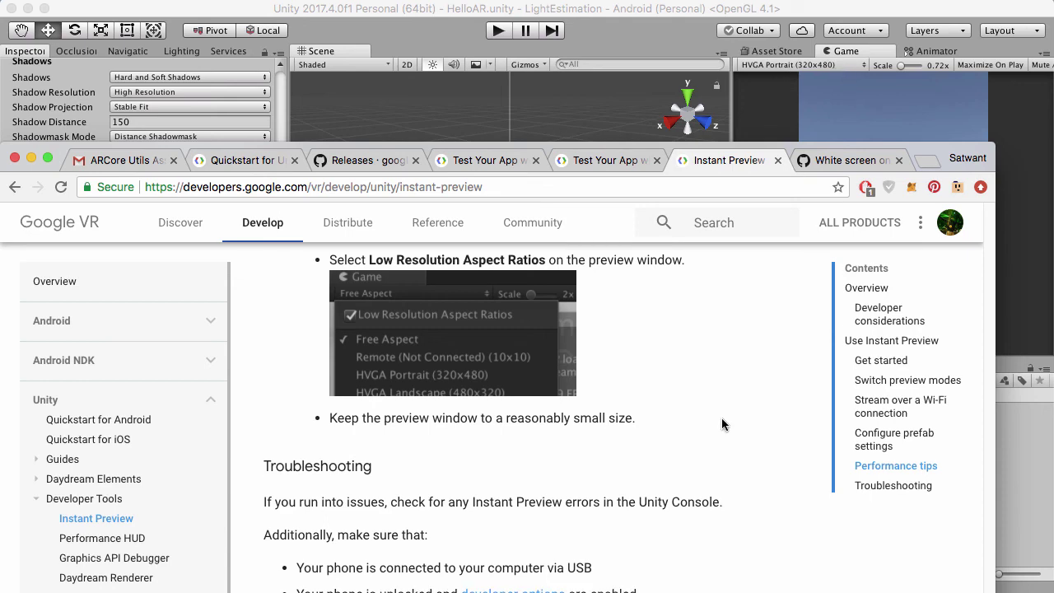
pyautogui.scroll(-4, 721, 424)
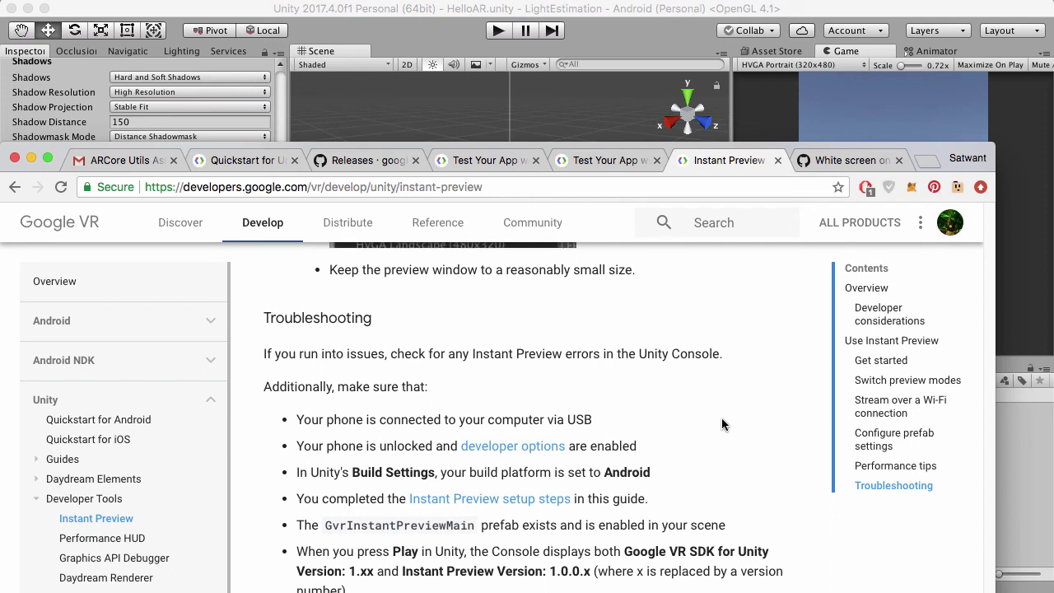